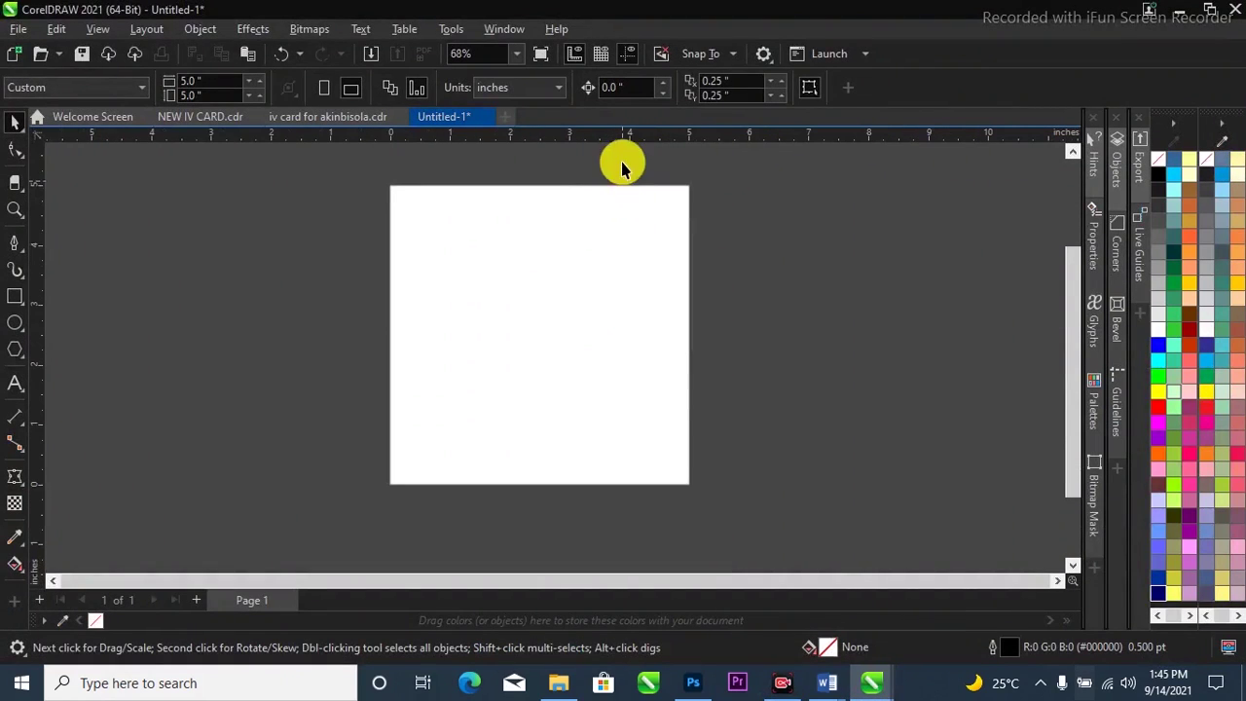
# - Add the artistic text "3D TEXT EFFECT" to the page and break it into two lines before "EFFECT"
pyautogui.scroll(1, 623, 180)
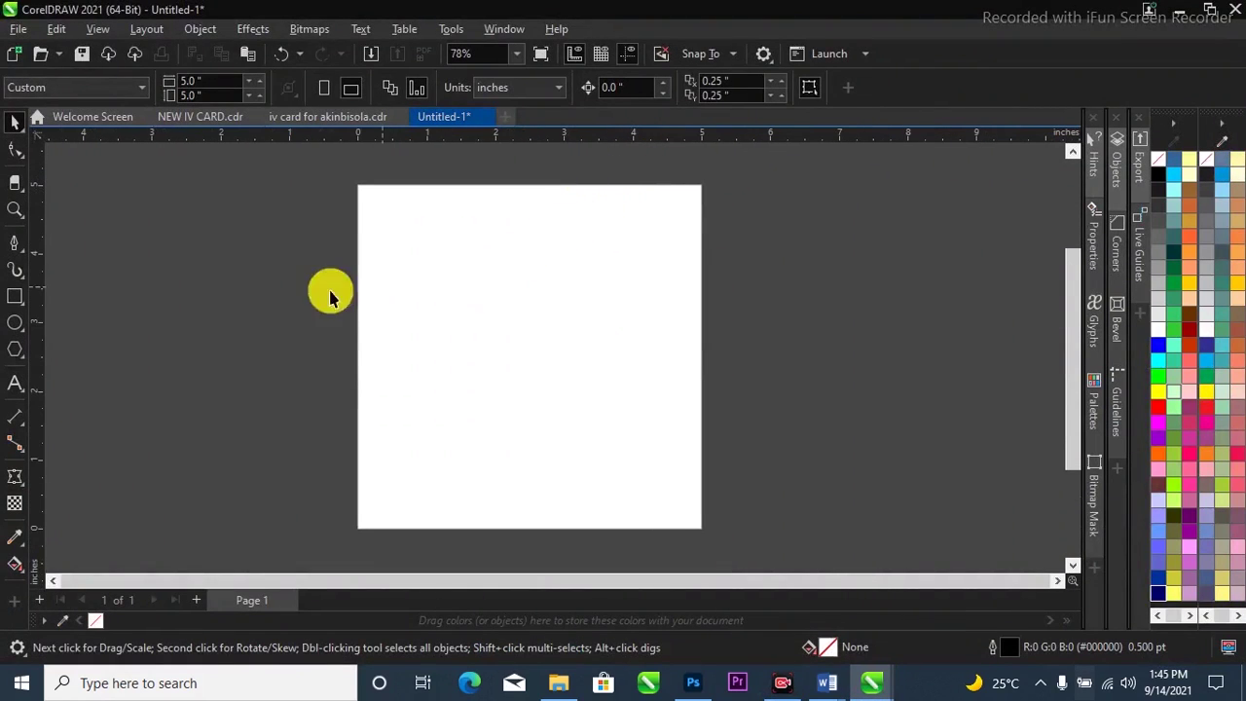
pyautogui.click(15, 382)
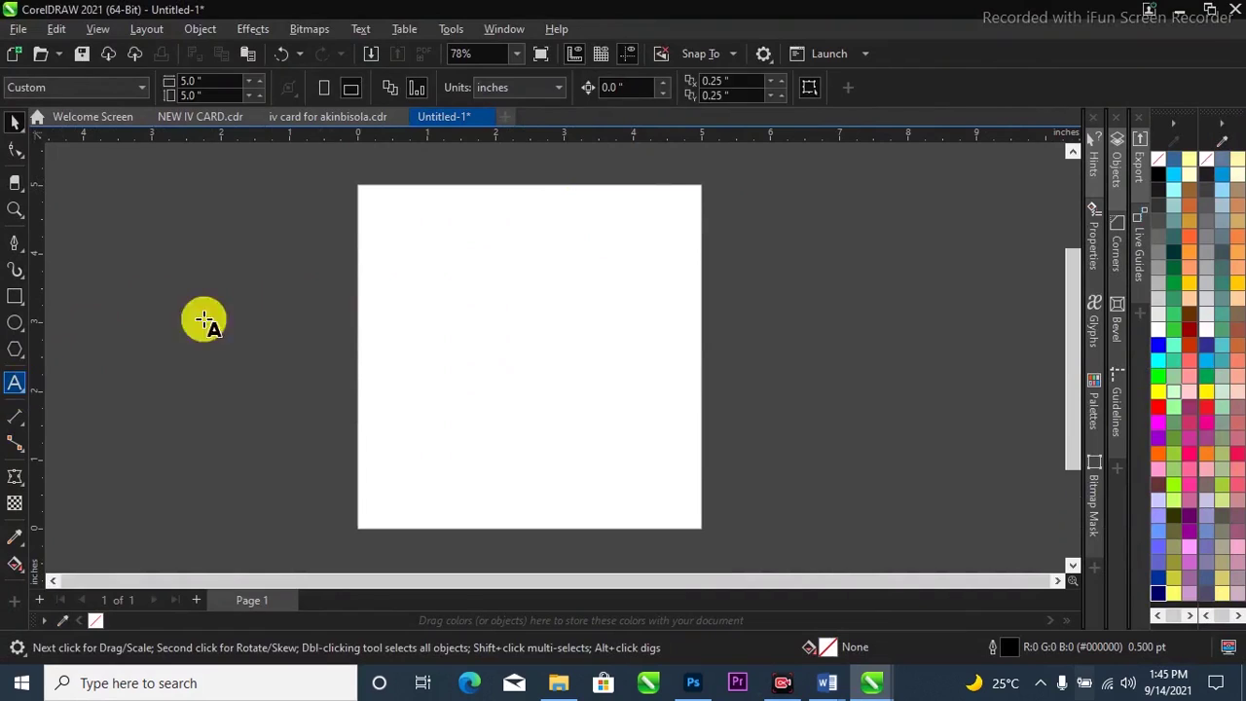
pyautogui.click(401, 277)
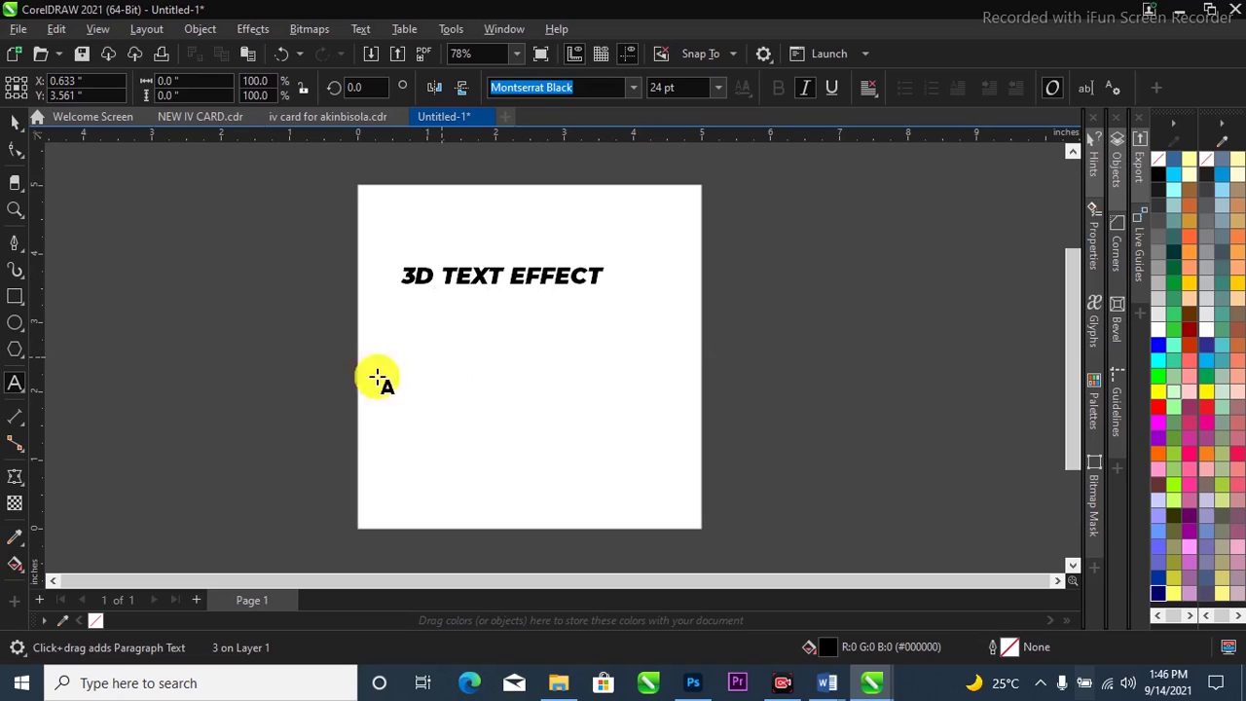
pyautogui.click(507, 283)
pyautogui.press('Return')
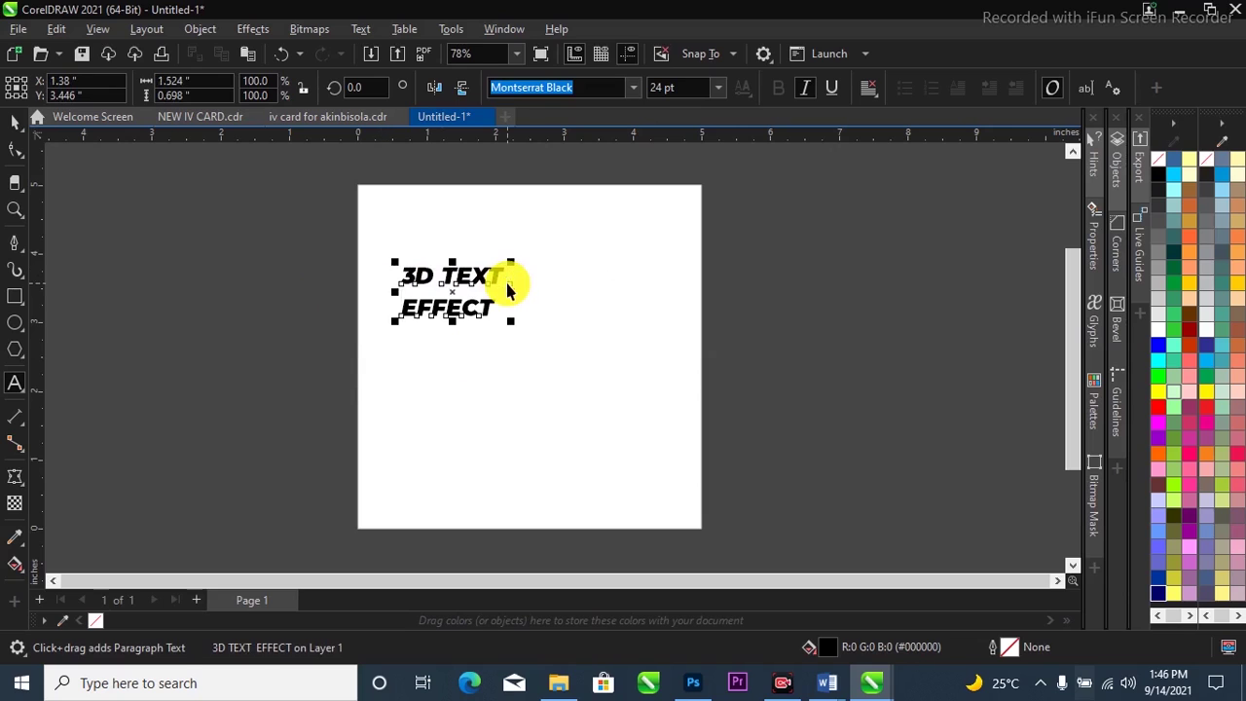
# - Tighten the line spacing between "3D TEXT" and "EFFECT" with the Shape tool
pyautogui.hotkey('ctrl', 'space')
pyautogui.click(15, 148)
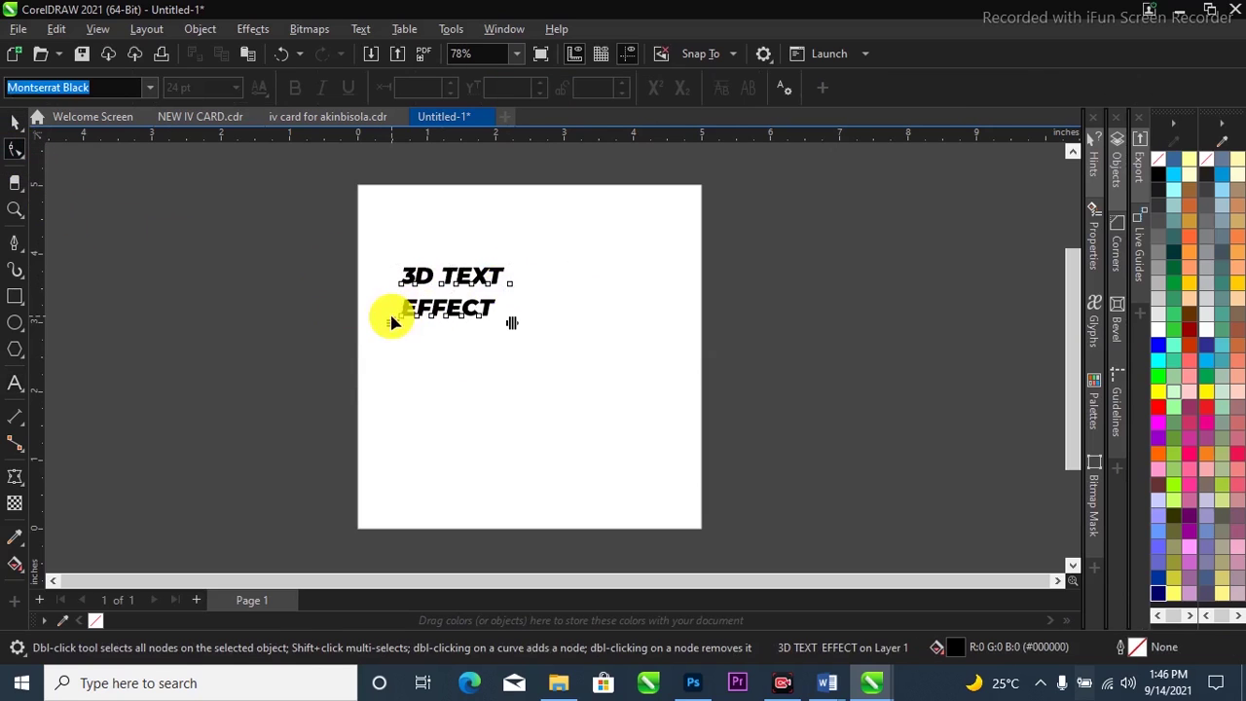
pyautogui.moveTo(395, 322); pyautogui.dragTo(390, 301)
pyautogui.press('space')
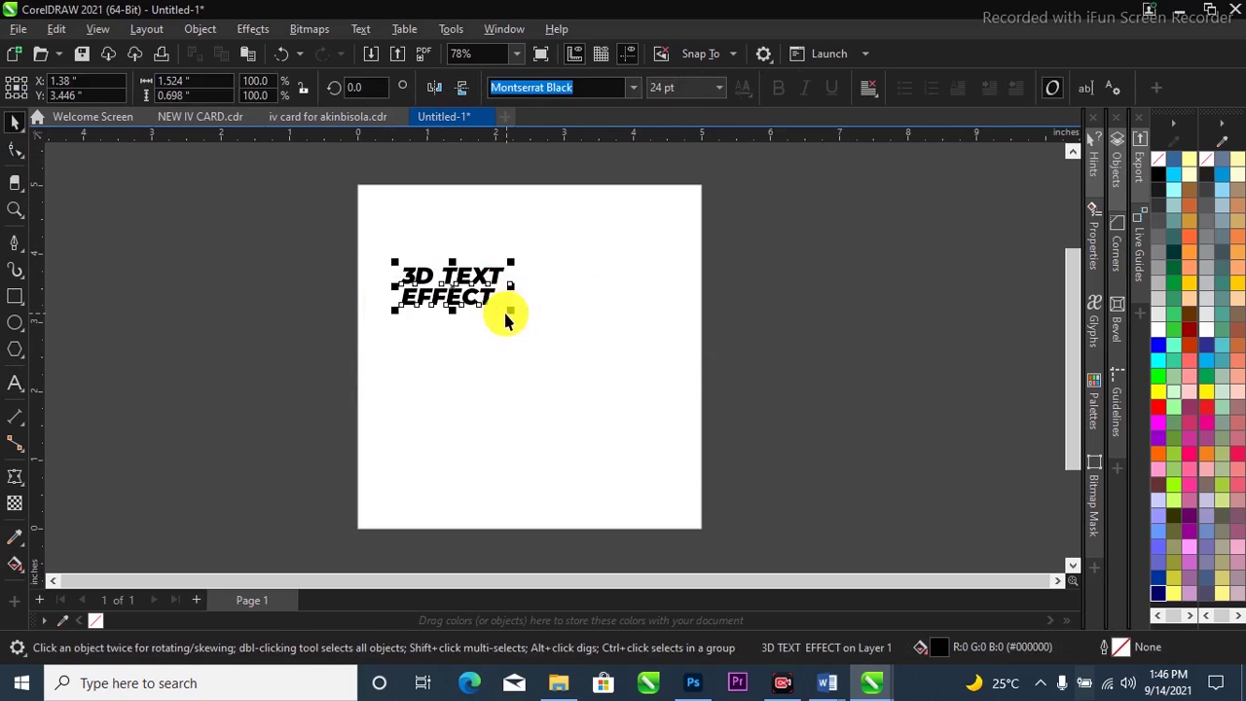
# - Enlarge the two-line text to about 4.05 by 1.44 inches and place it in the middle of the page
pyautogui.moveTo(514, 314); pyautogui.dragTo(626, 353)
pyautogui.scroll(2, 626, 353)
pyautogui.scroll(-1, 571, 334)
pyautogui.scroll(-2, 483, 311)
pyautogui.scroll(1, 529, 322)
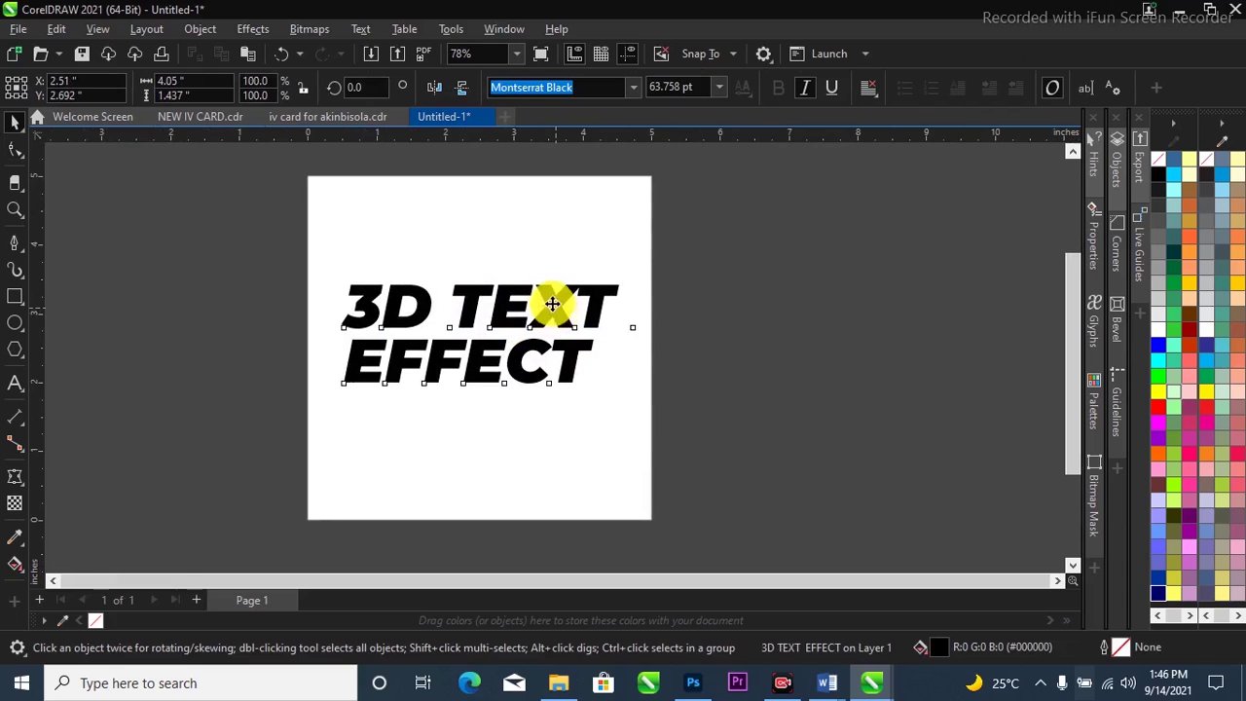
pyautogui.click(562, 305)
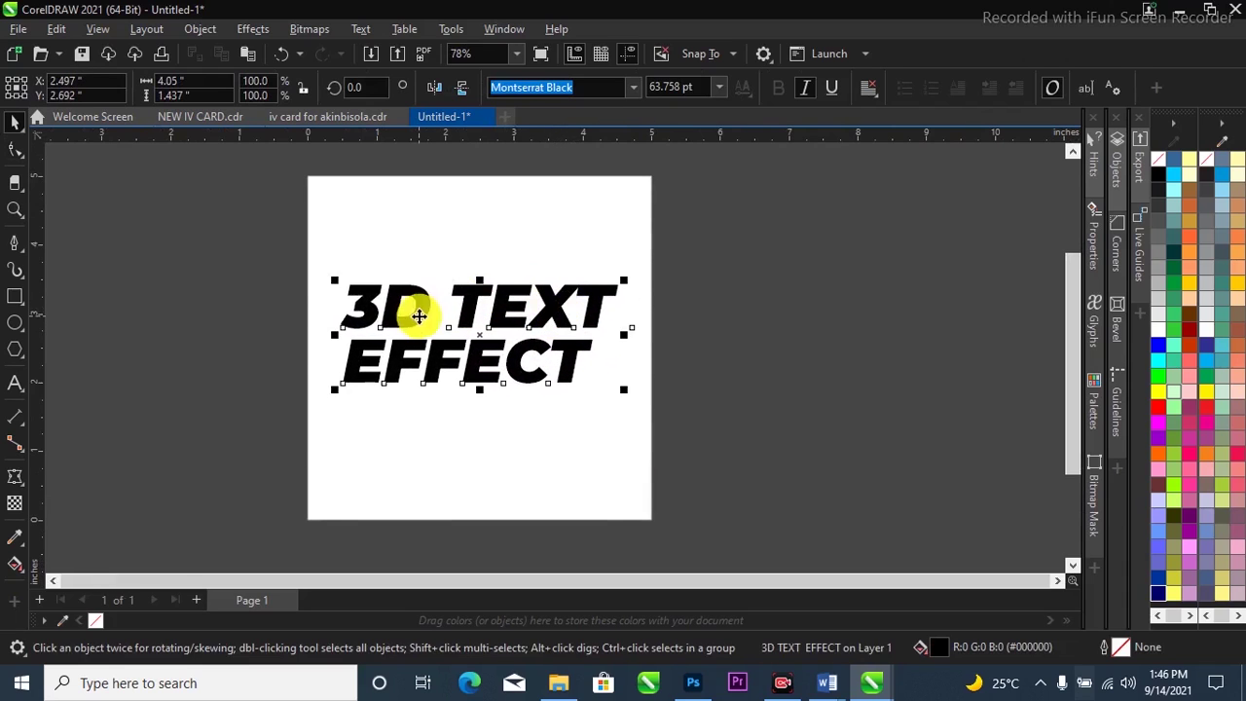
pyautogui.moveTo(180, 244); pyautogui.dragTo(666, 409)
pyautogui.scroll(2, 531, 347)
pyautogui.scroll(-1, 598, 389)
pyautogui.scroll(2, 556, 339)
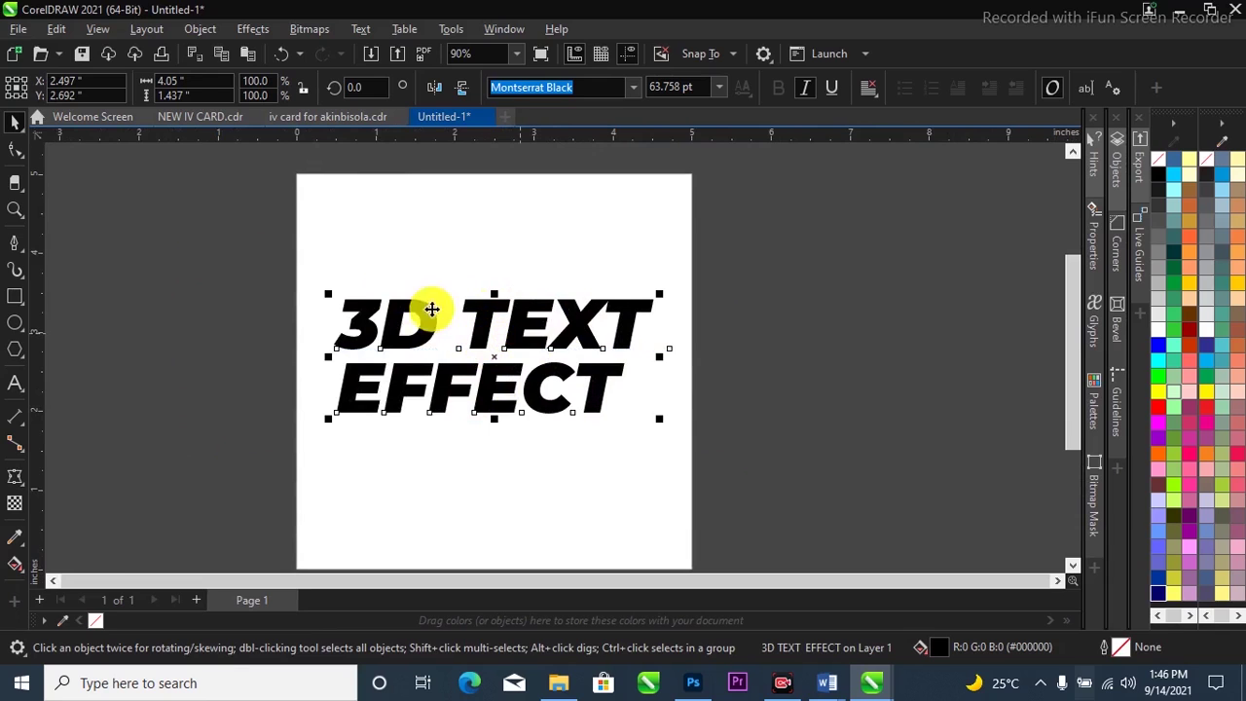
pyautogui.moveTo(161, 262); pyautogui.dragTo(681, 437)
pyautogui.scroll(1, 511, 308)
pyautogui.scroll(2, 511, 308)
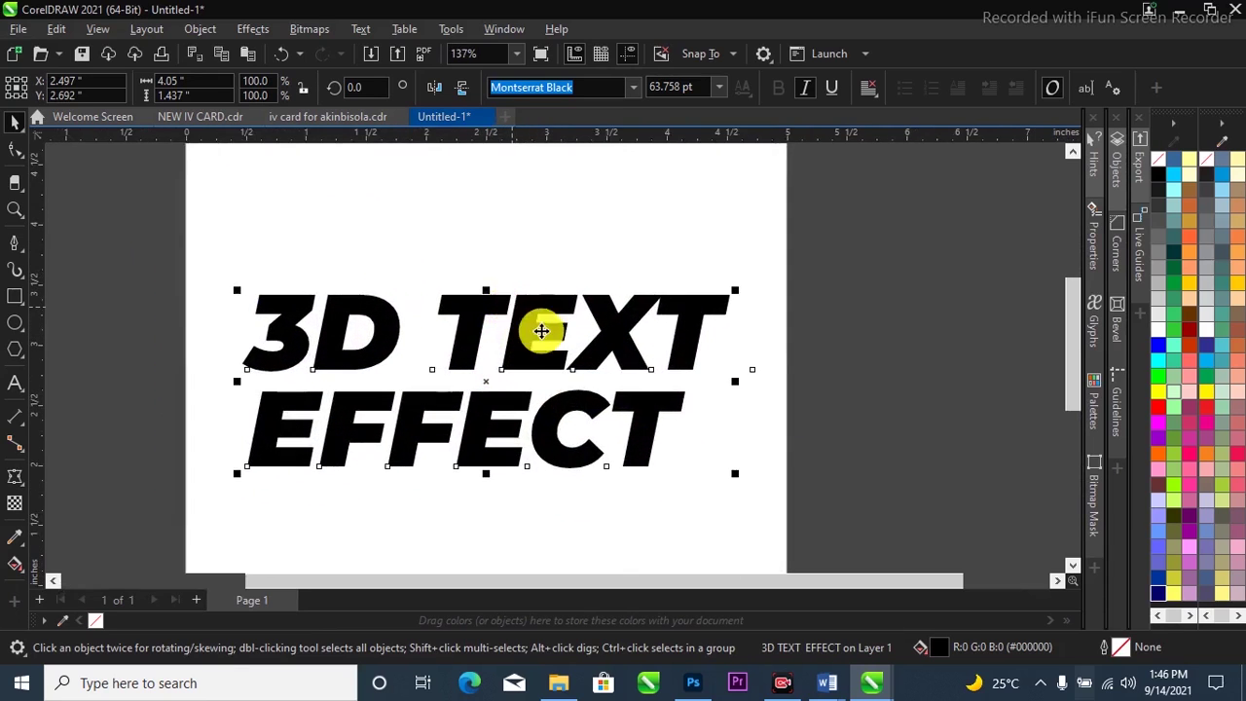
pyautogui.scroll(-3, 542, 328)
pyautogui.scroll(3, 542, 370)
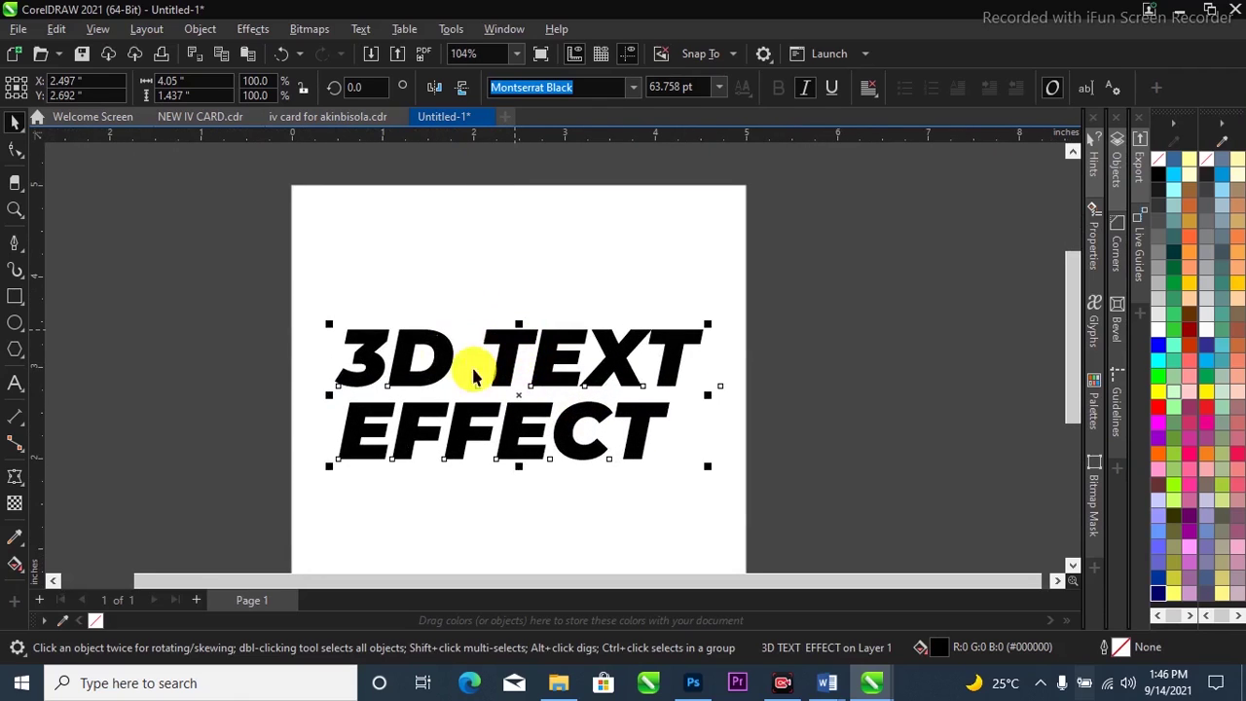
pyautogui.scroll(2, 554, 376)
pyautogui.scroll(-2, 553, 365)
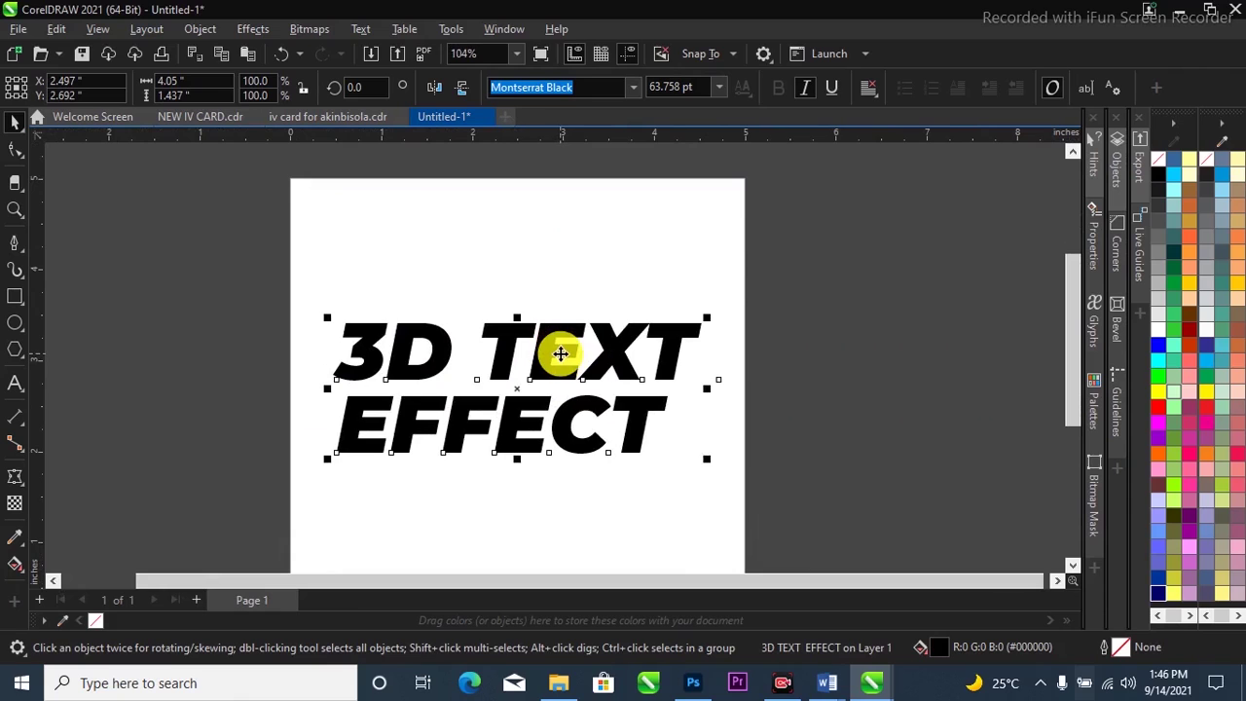
pyautogui.scroll(-2, 570, 356)
pyautogui.moveTo(306, 310); pyautogui.dragTo(787, 475)
pyautogui.scroll(2, 545, 351)
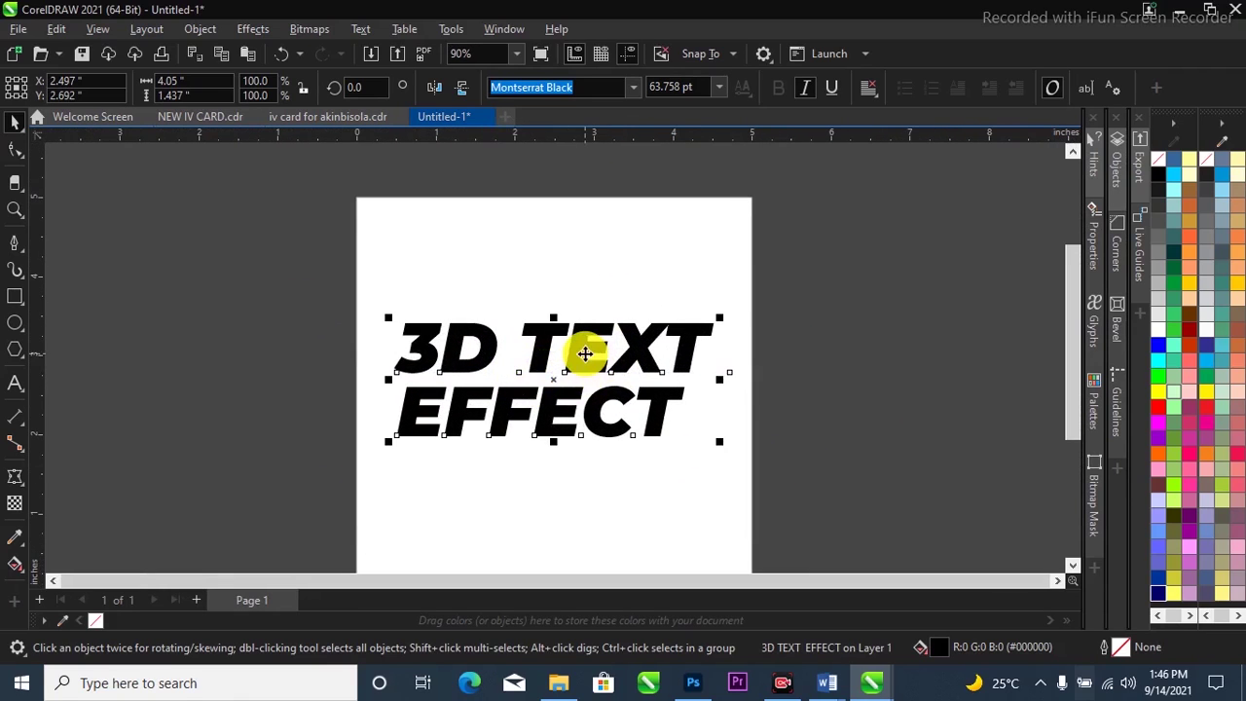
pyautogui.scroll(1, 575, 350)
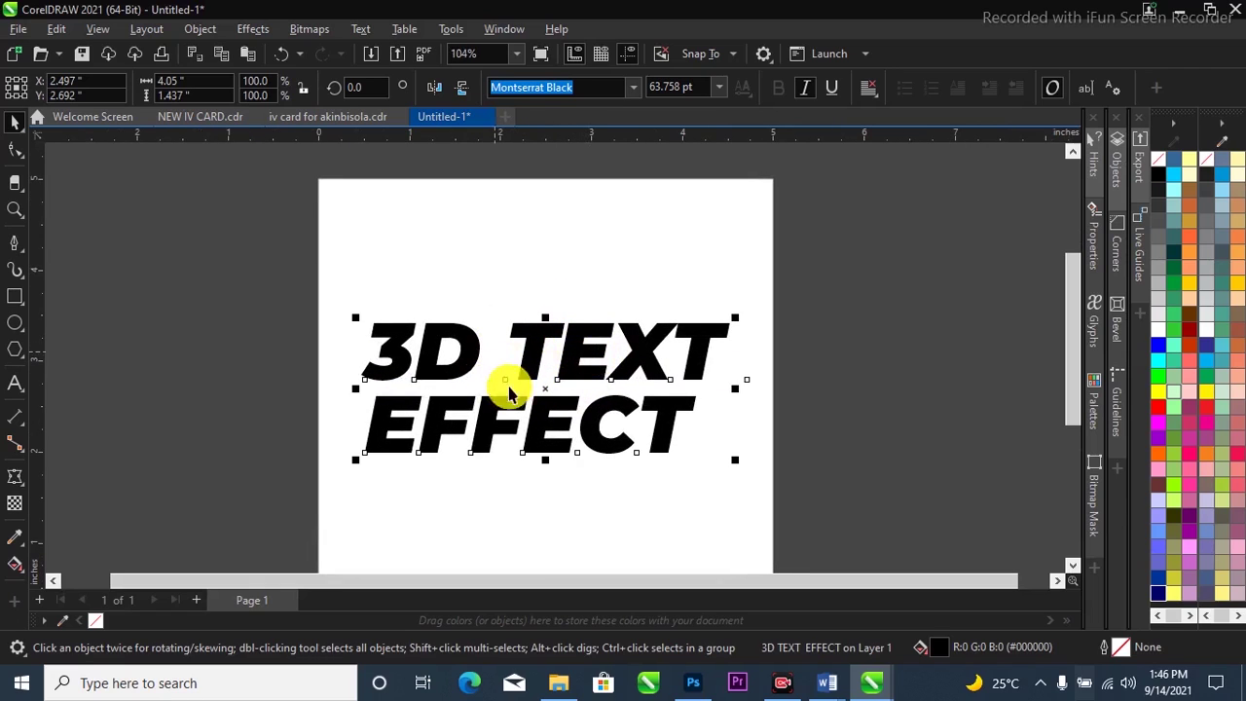
pyautogui.scroll(-1, 545, 379)
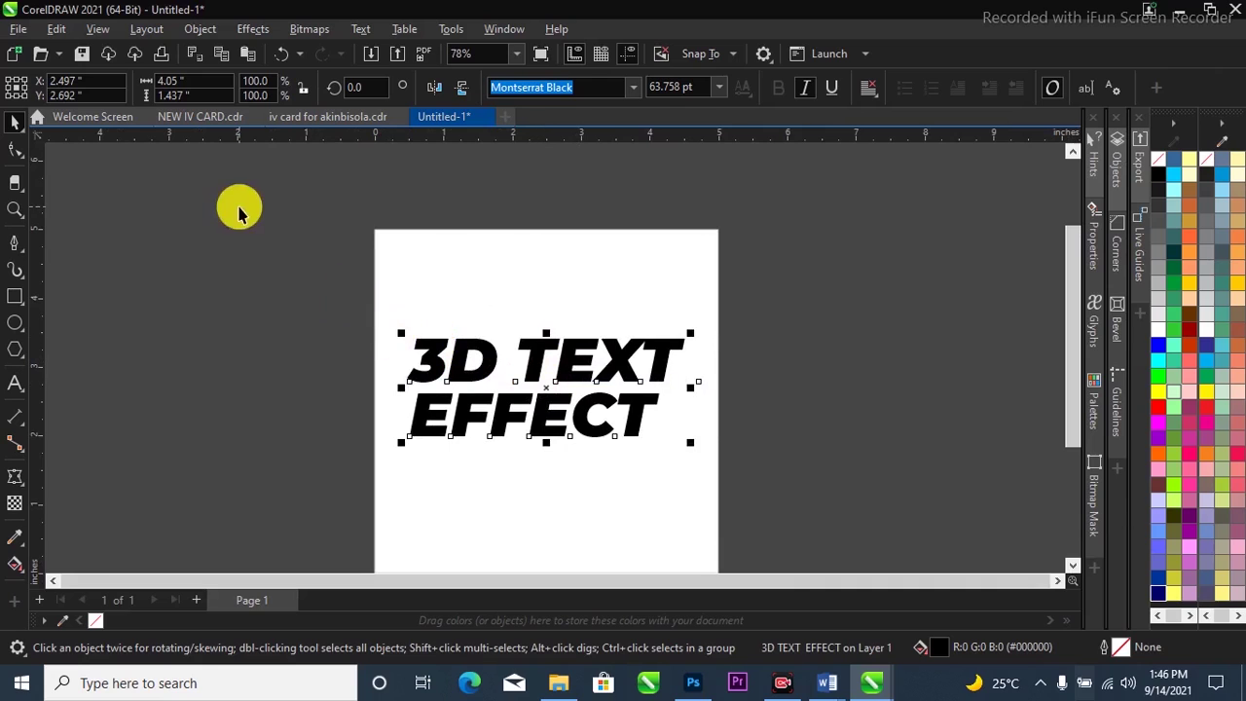
pyautogui.click(12, 37)
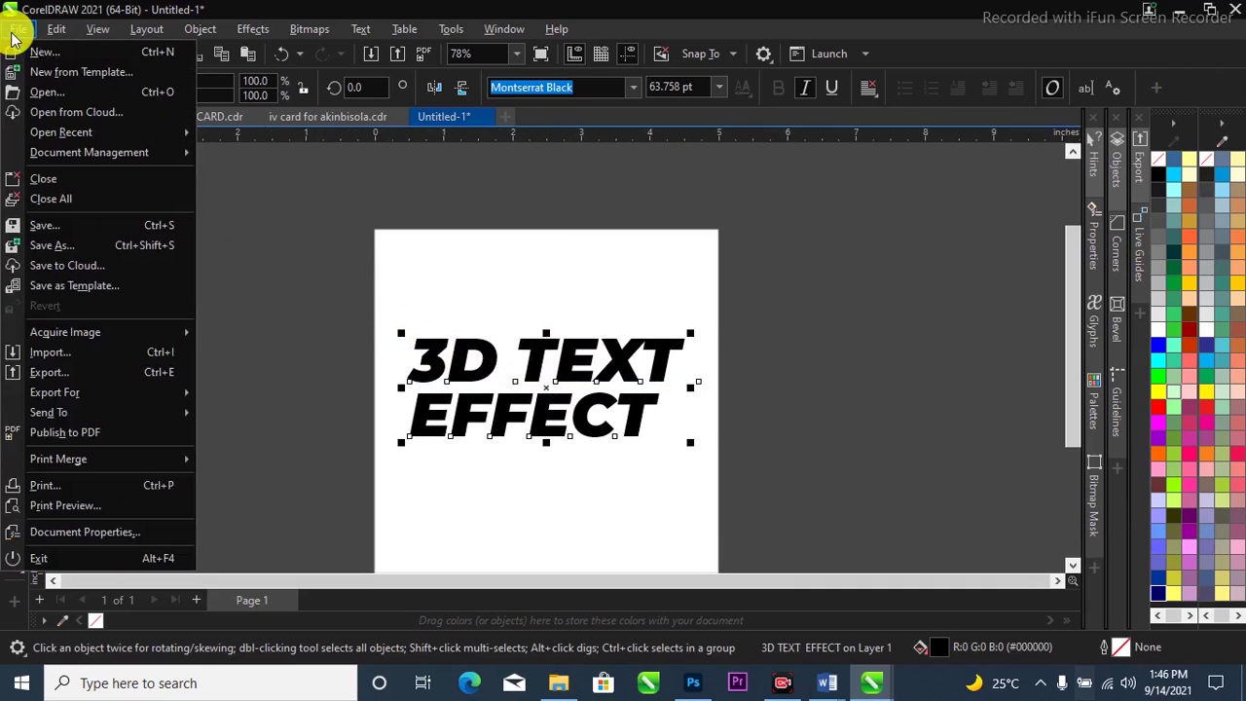
pyautogui.click(348, 237)
# - Start exporting only the selected "3D TEXT EFFECT" text to the Desktop as a PNG file named Untitled-1
pyautogui.click(489, 365)
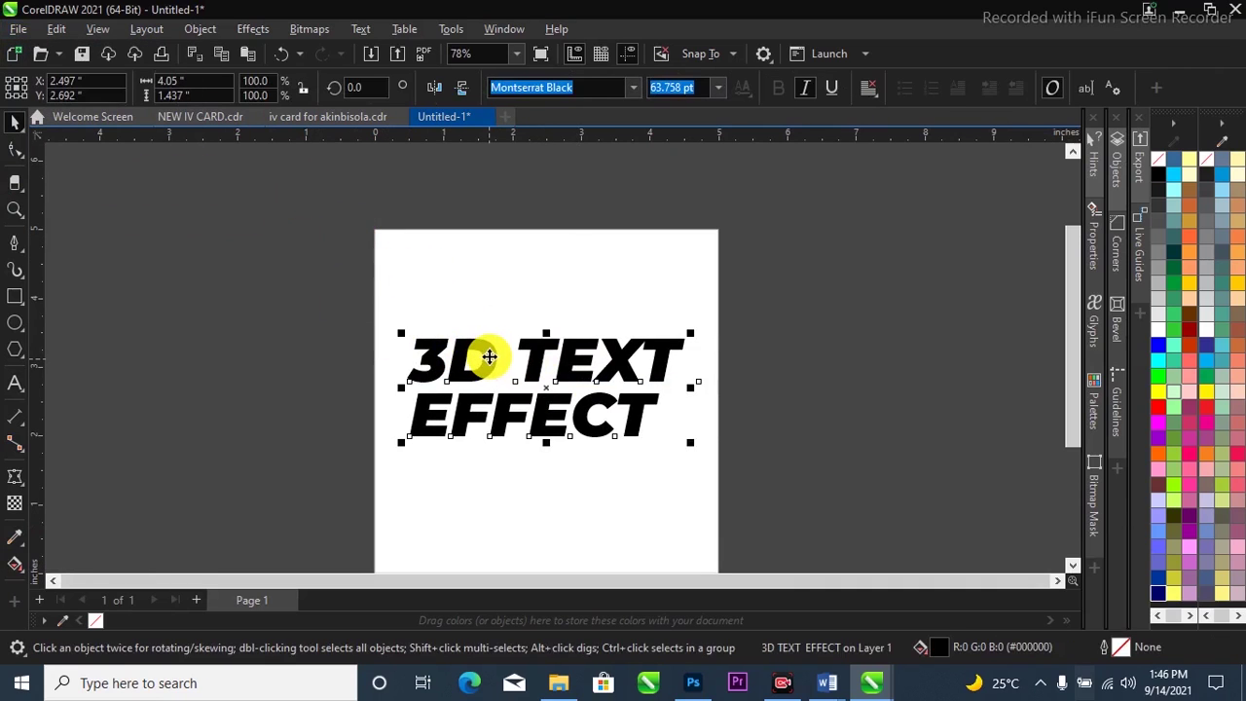
pyautogui.scroll(1, 489, 365)
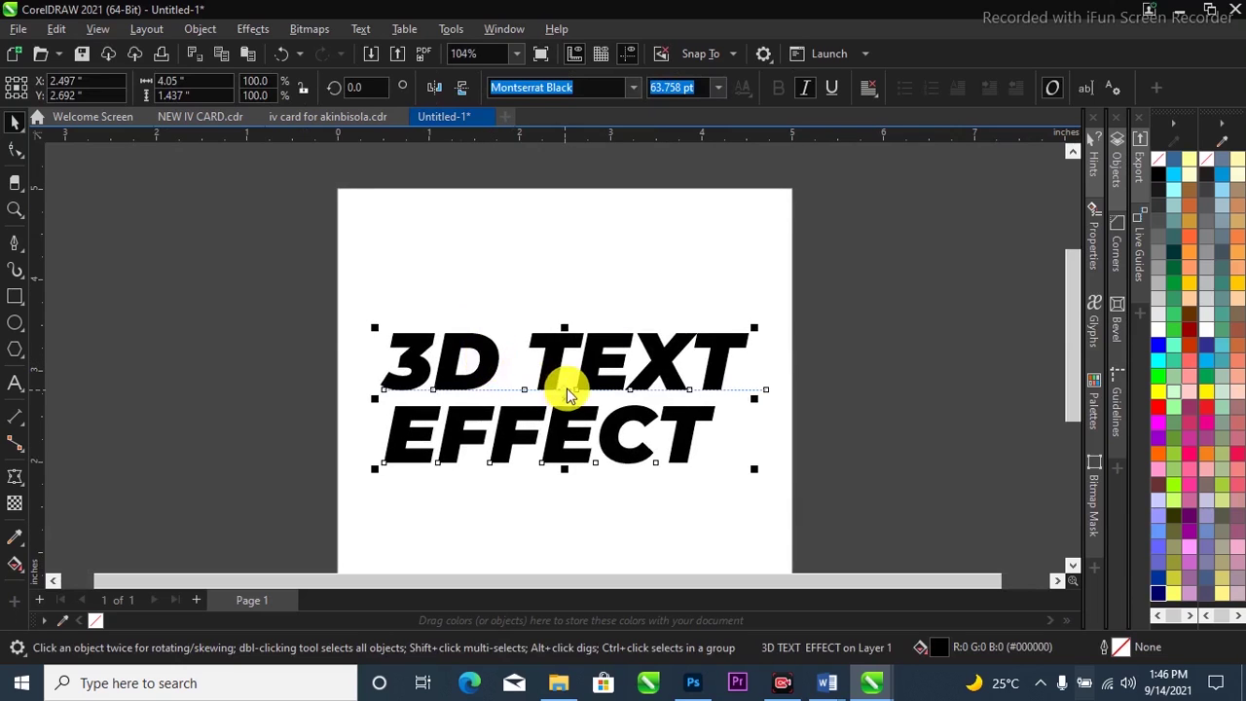
pyautogui.hotkey('ctrl', 'e')
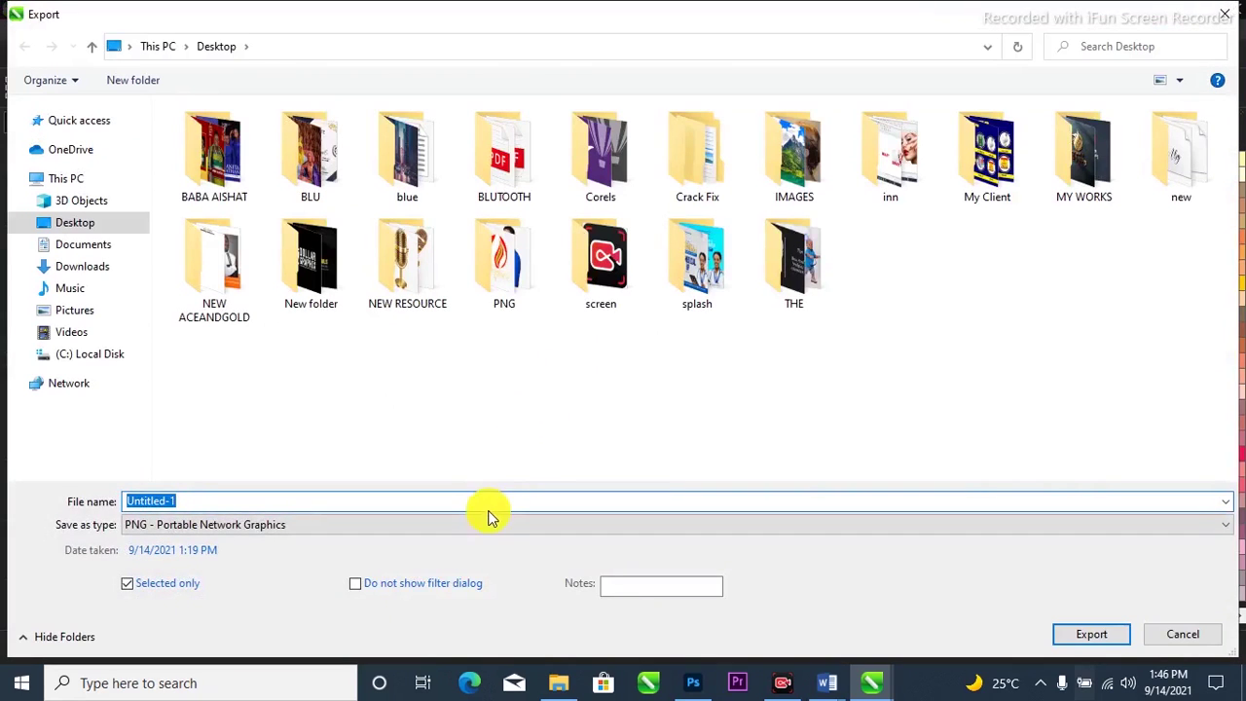
pyautogui.click(114, 226)
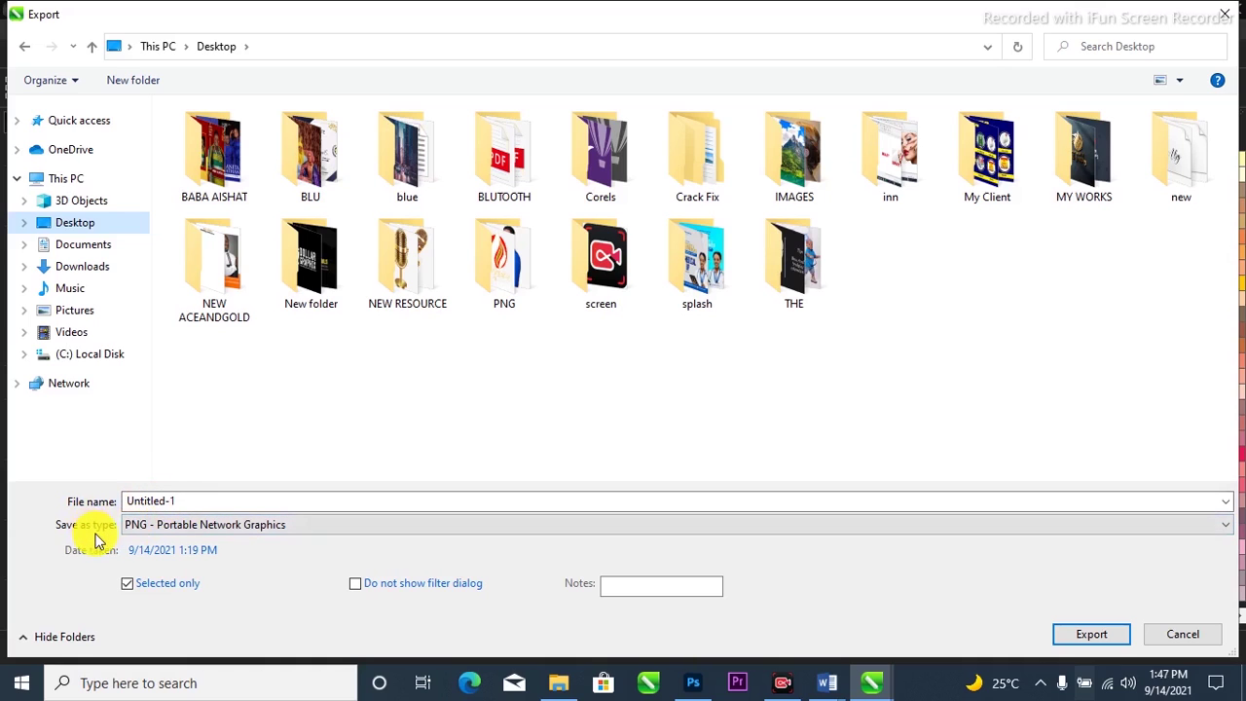
pyautogui.click(146, 530)
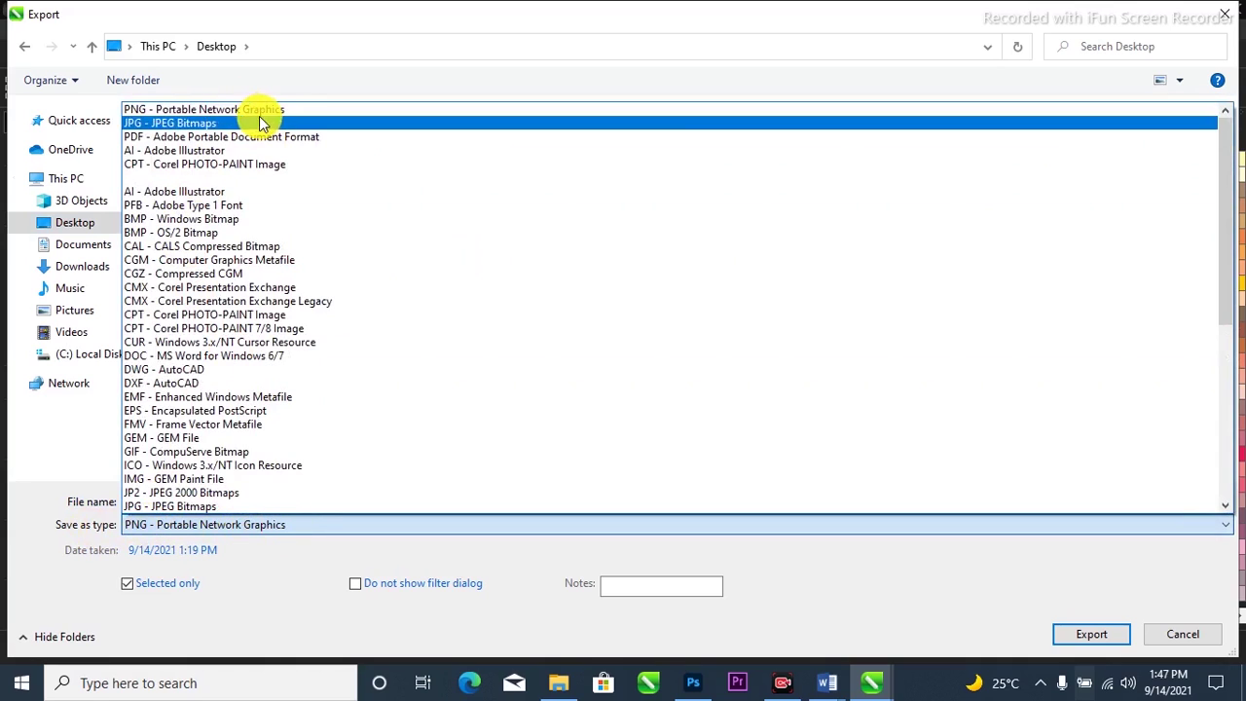
pyautogui.click(302, 536)
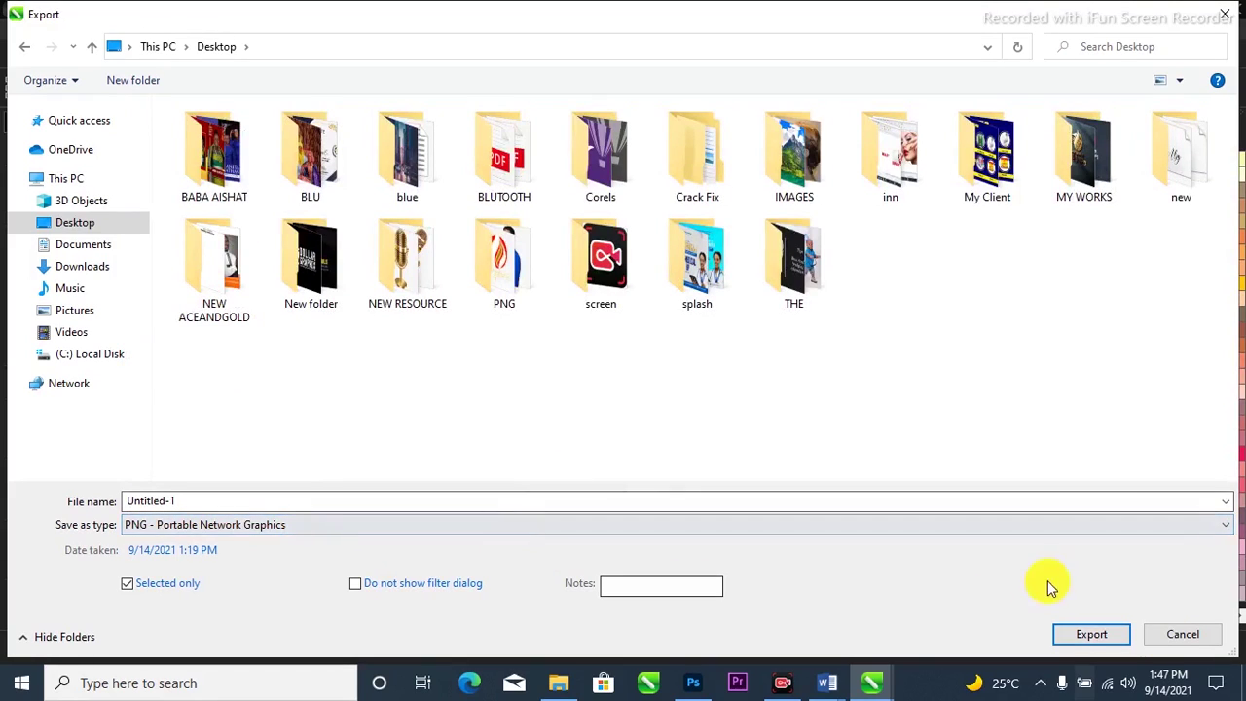
pyautogui.click(1097, 637)
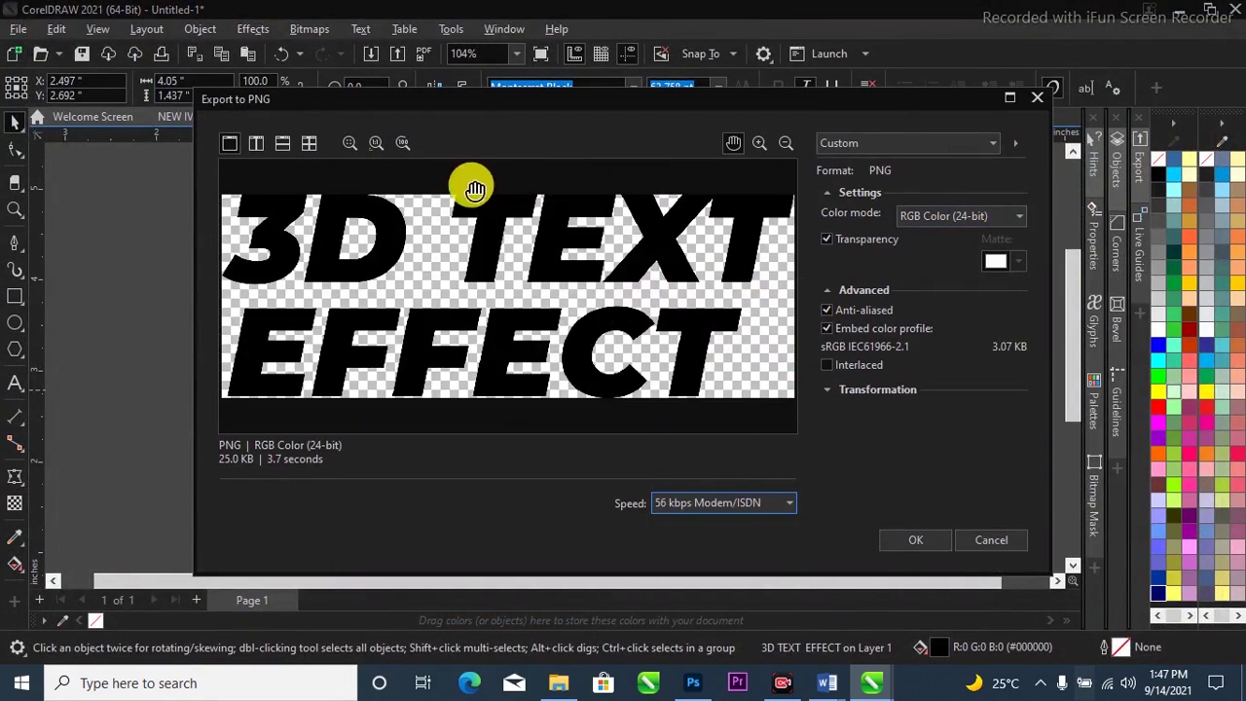
# - Complete the PNG export in 24-bit RGB with transparency enabled
pyautogui.click(827, 239)
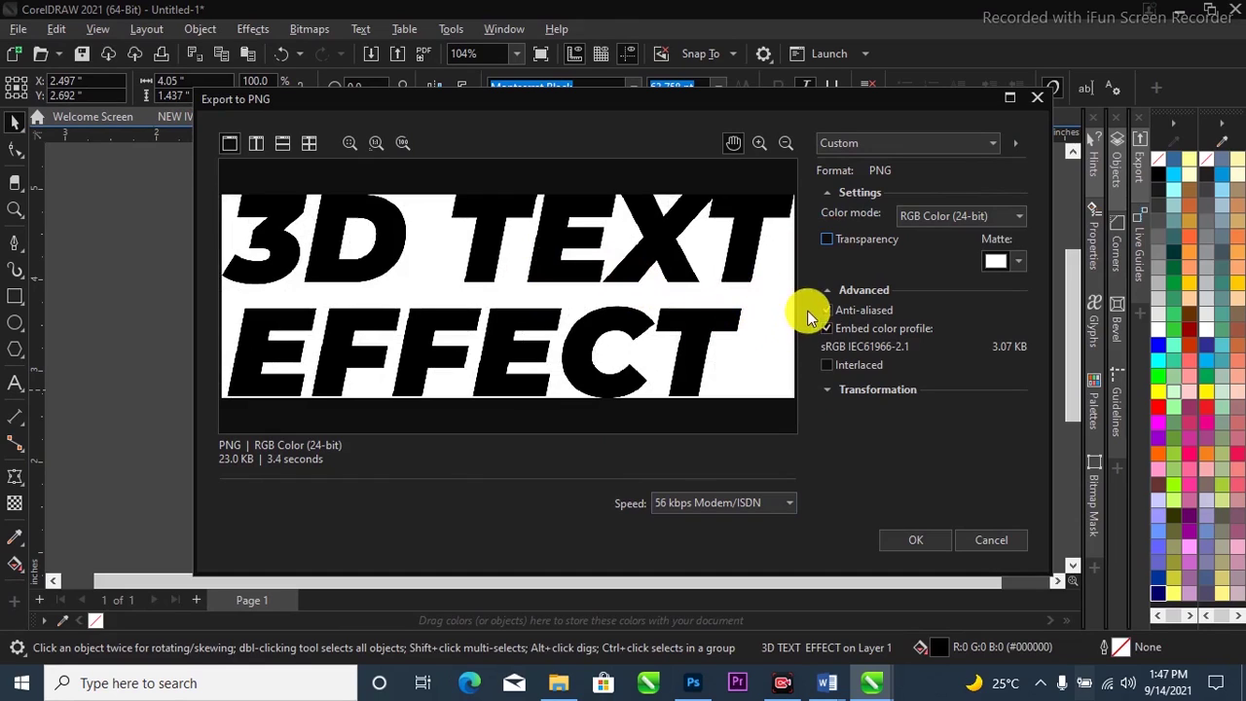
pyautogui.click(826, 239)
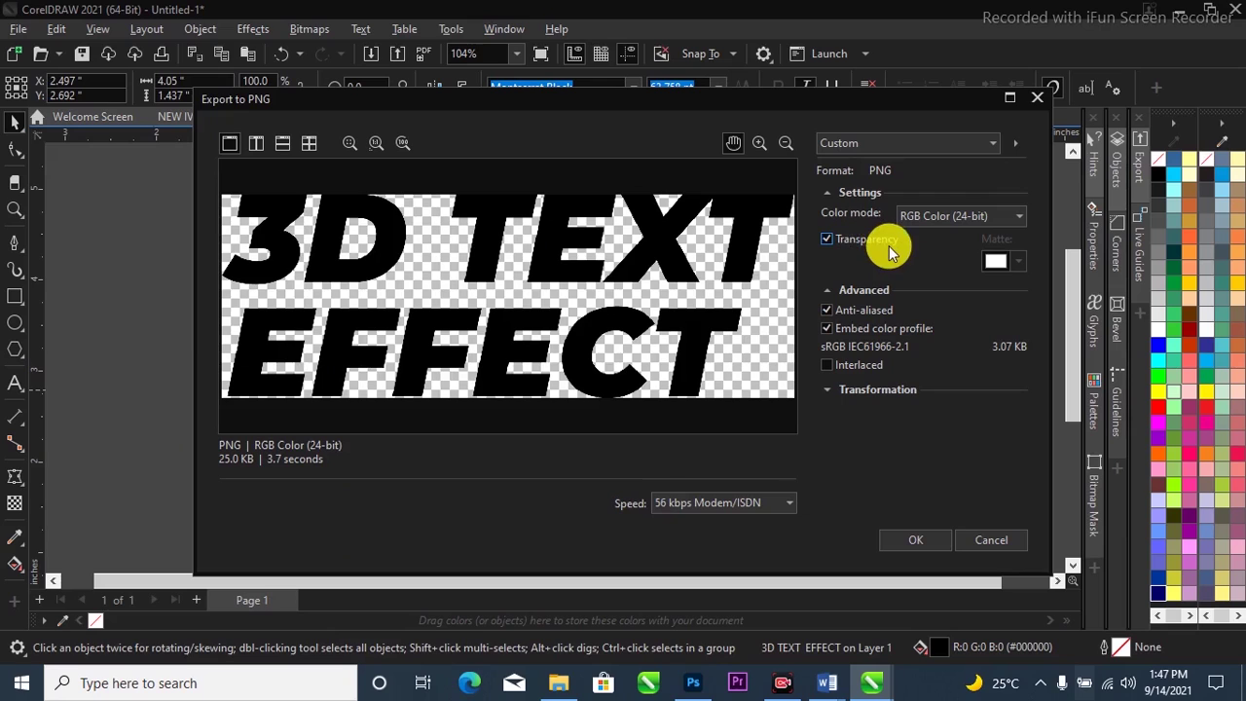
pyautogui.click(898, 538)
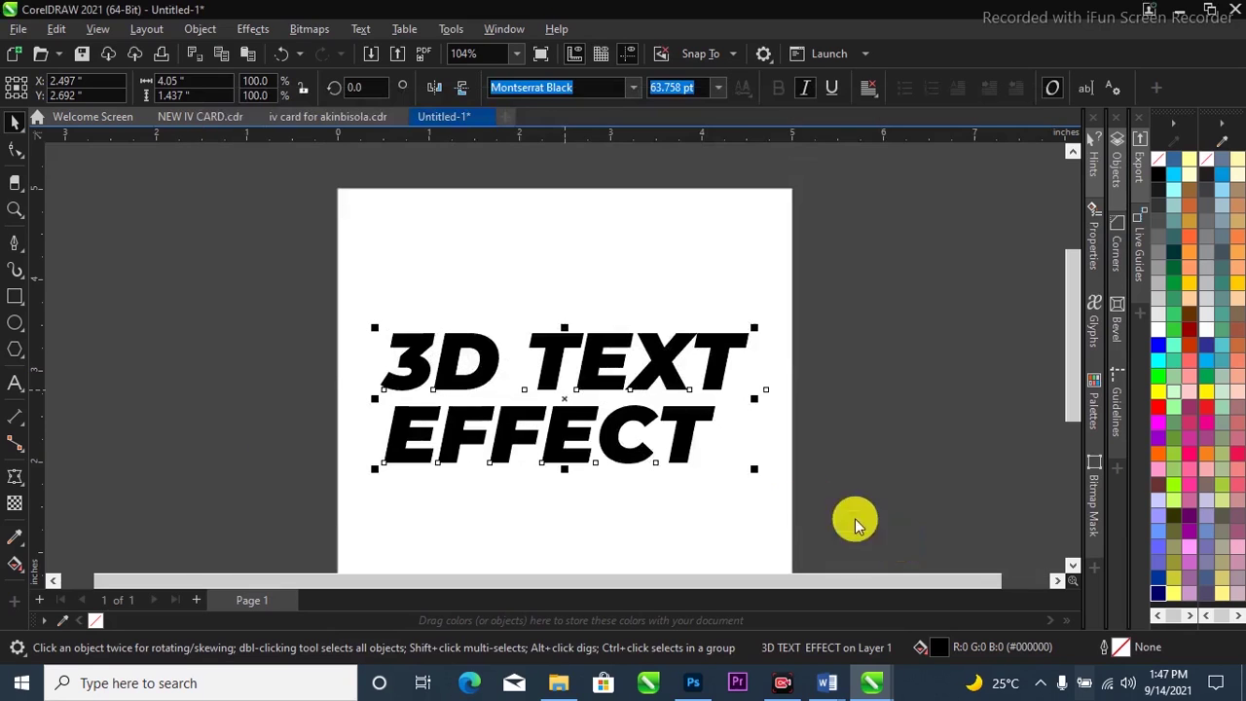
# - Show the desktop and check for the exported Untitled-1 image
pyautogui.click(885, 365)
pyautogui.click(1242, 684)
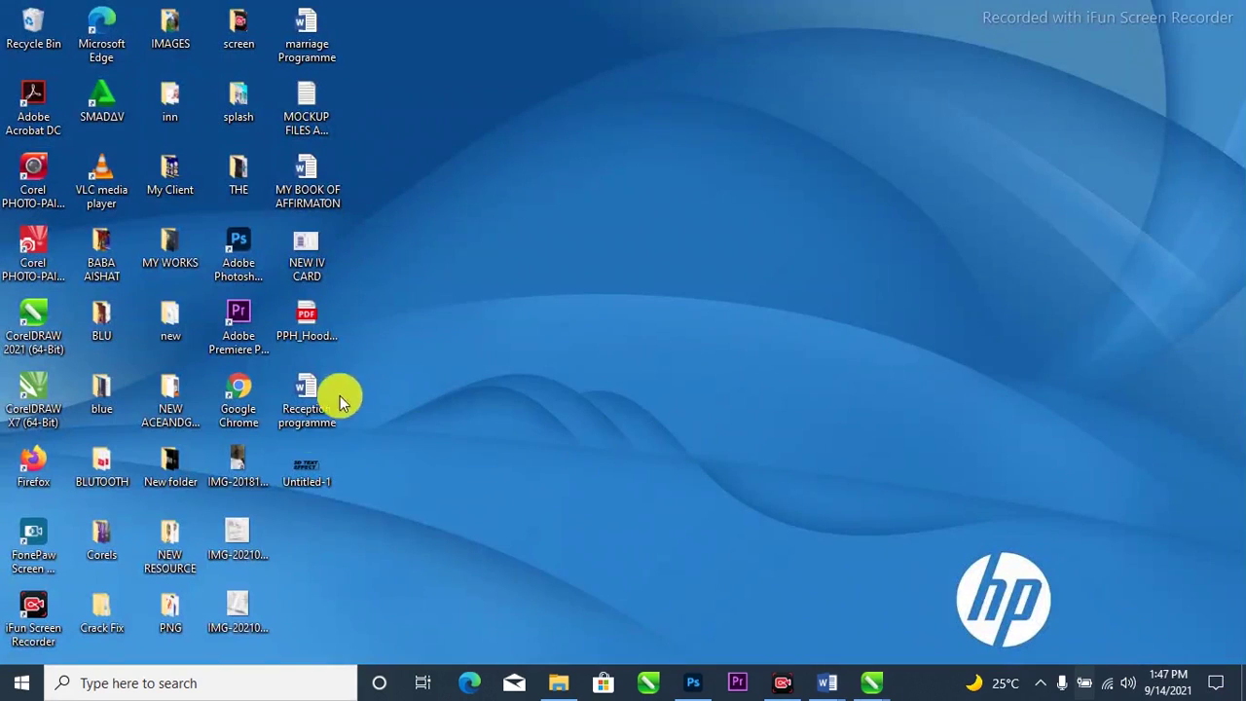
pyautogui.moveTo(313, 462)
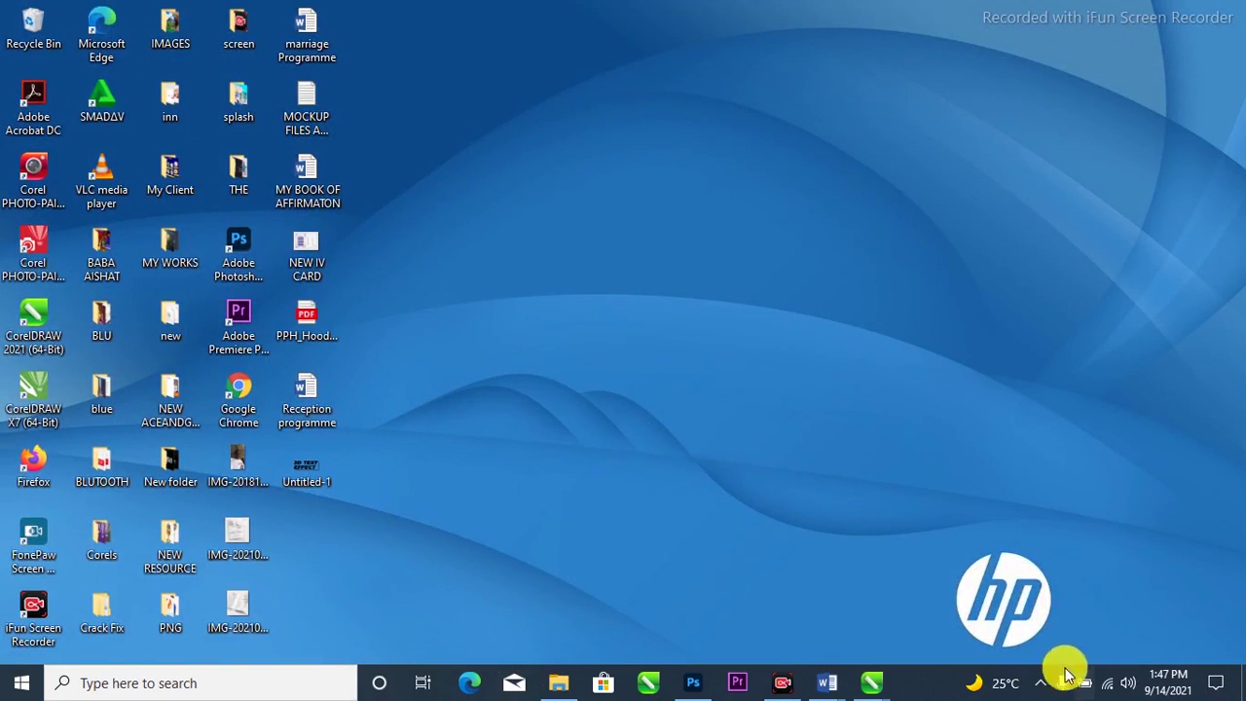
pyautogui.click(1108, 685)
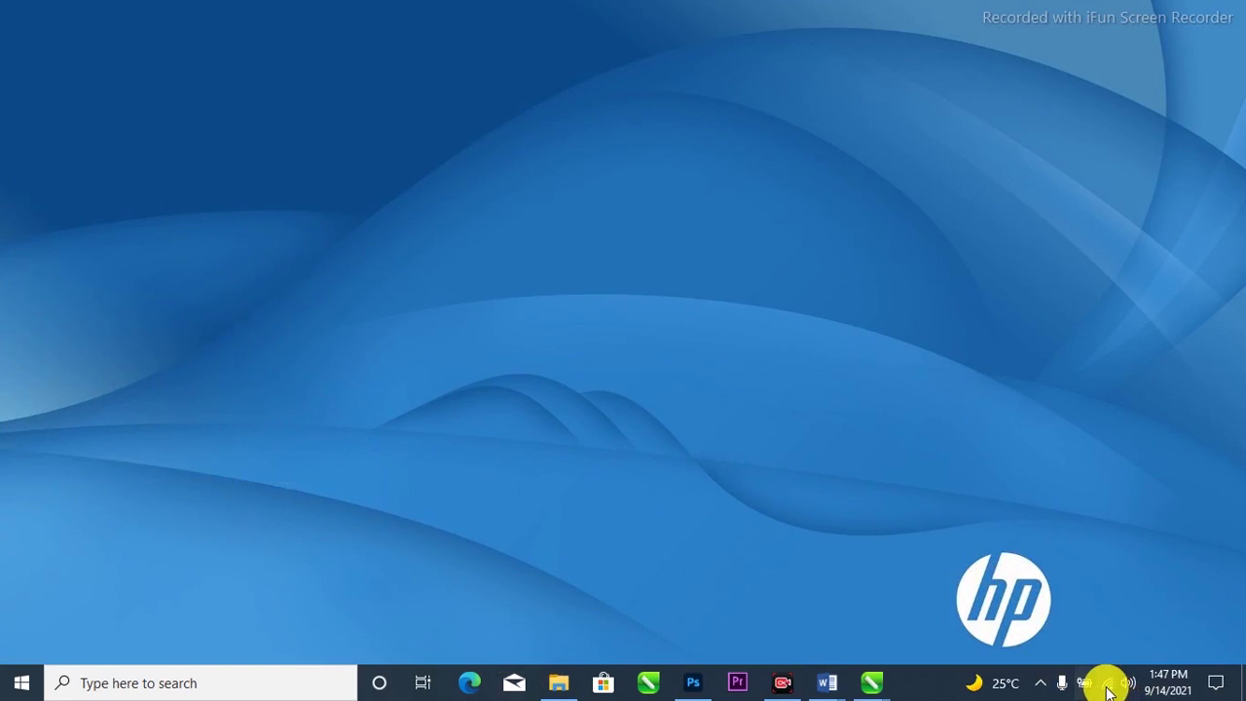
pyautogui.click(782, 370)
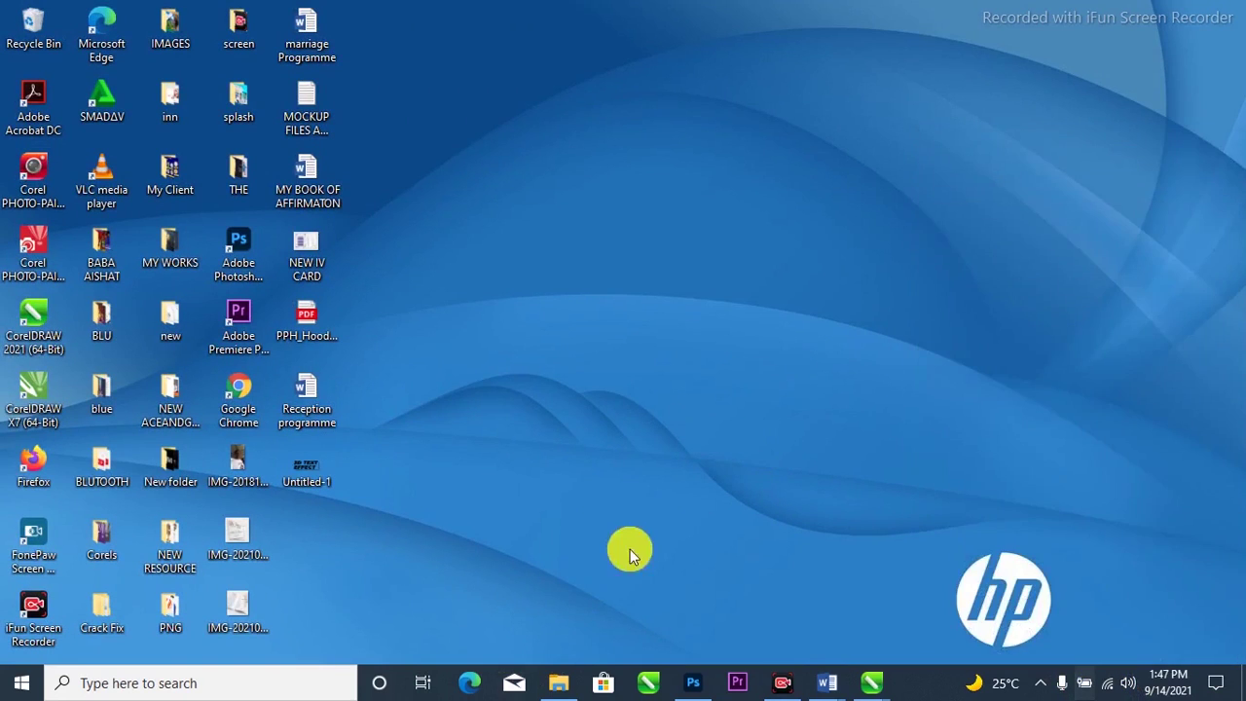
pyautogui.click(470, 681)
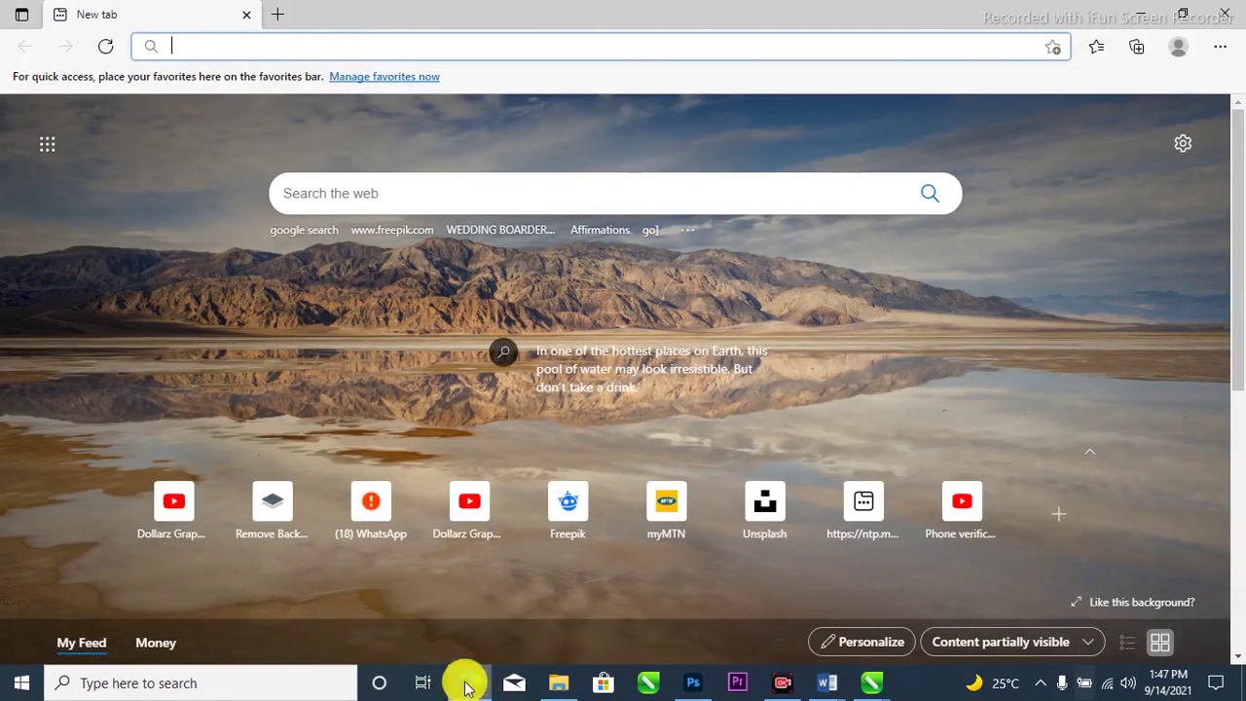
pyautogui.click(289, 53)
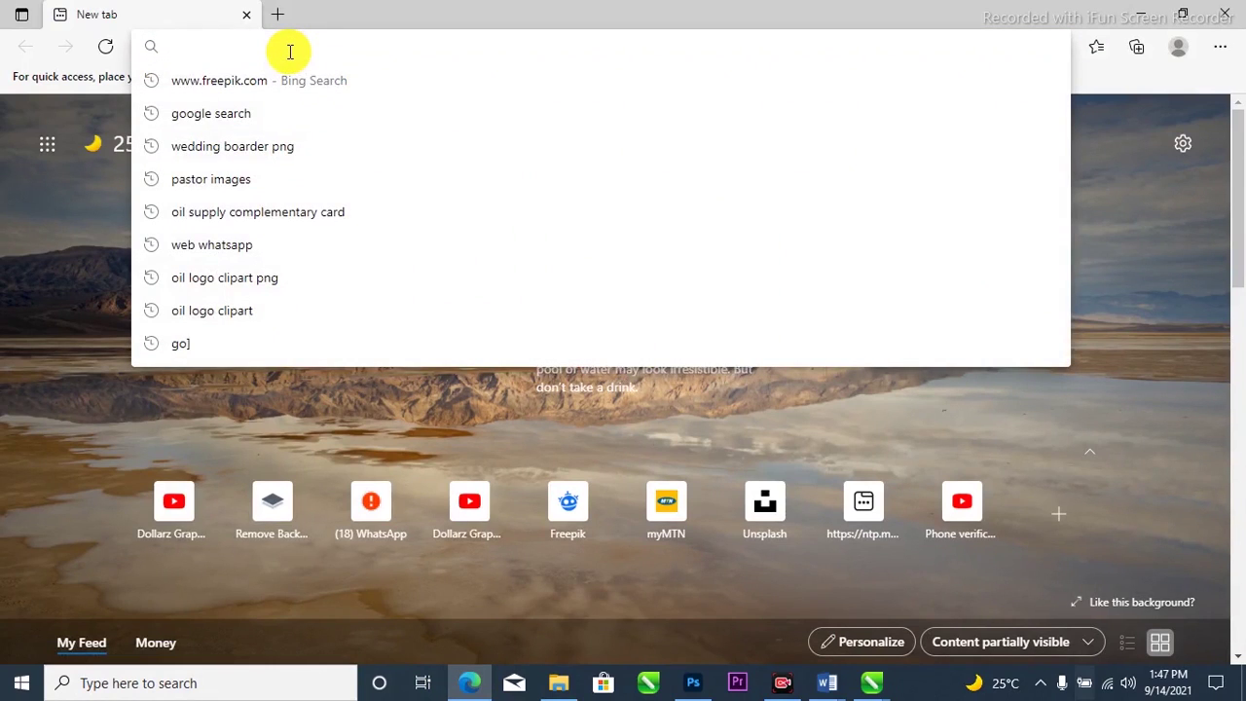
pyautogui.click(348, 86)
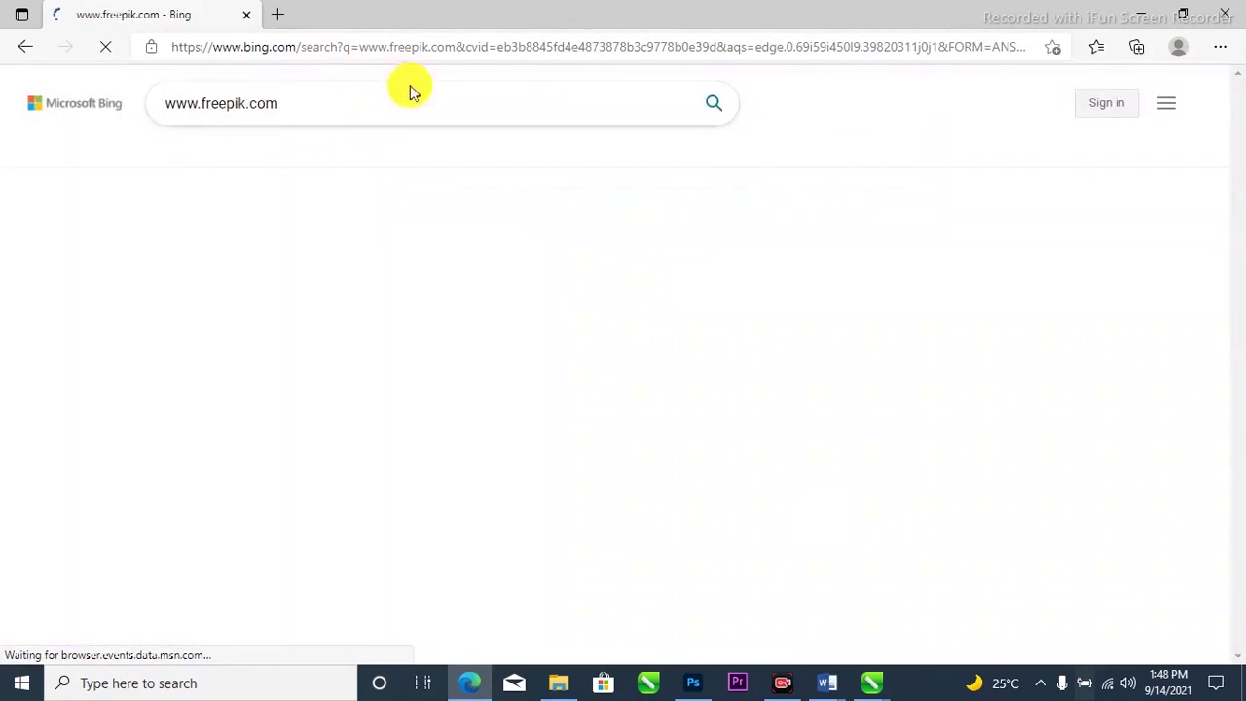
pyautogui.moveTo(301, 105); pyautogui.dragTo(161, 114)
pyautogui.click(323, 105)
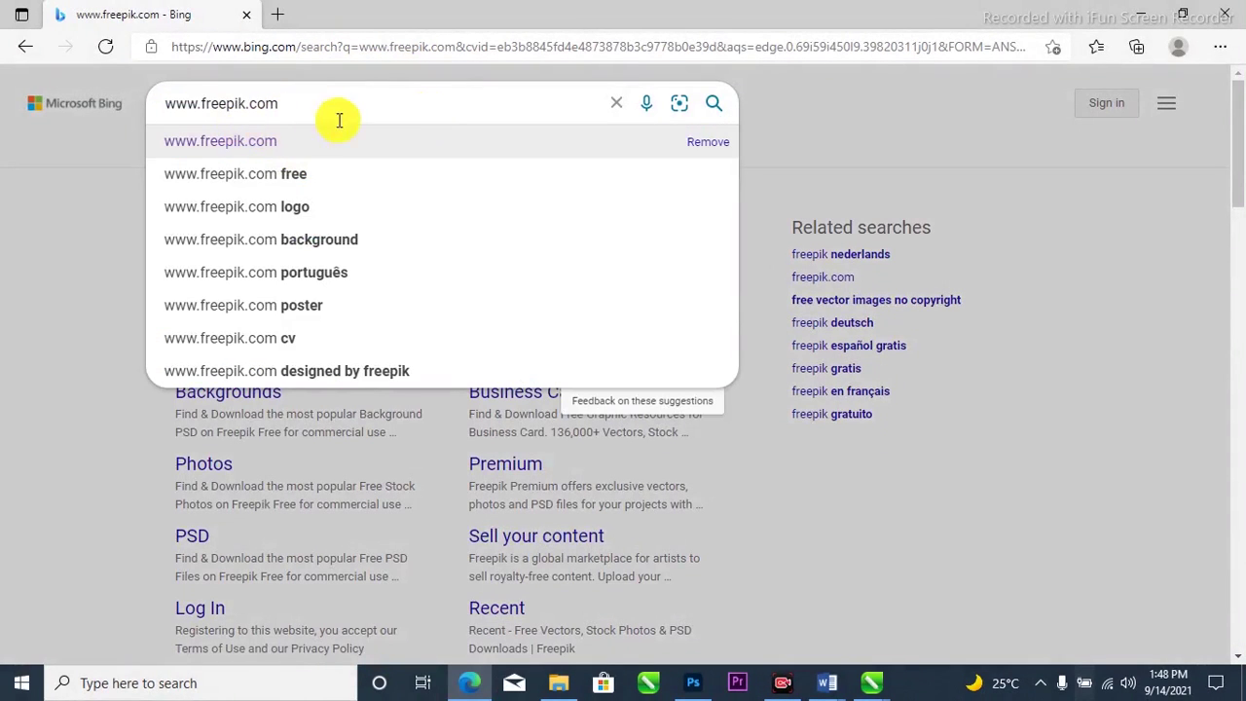
pyautogui.press('Return')
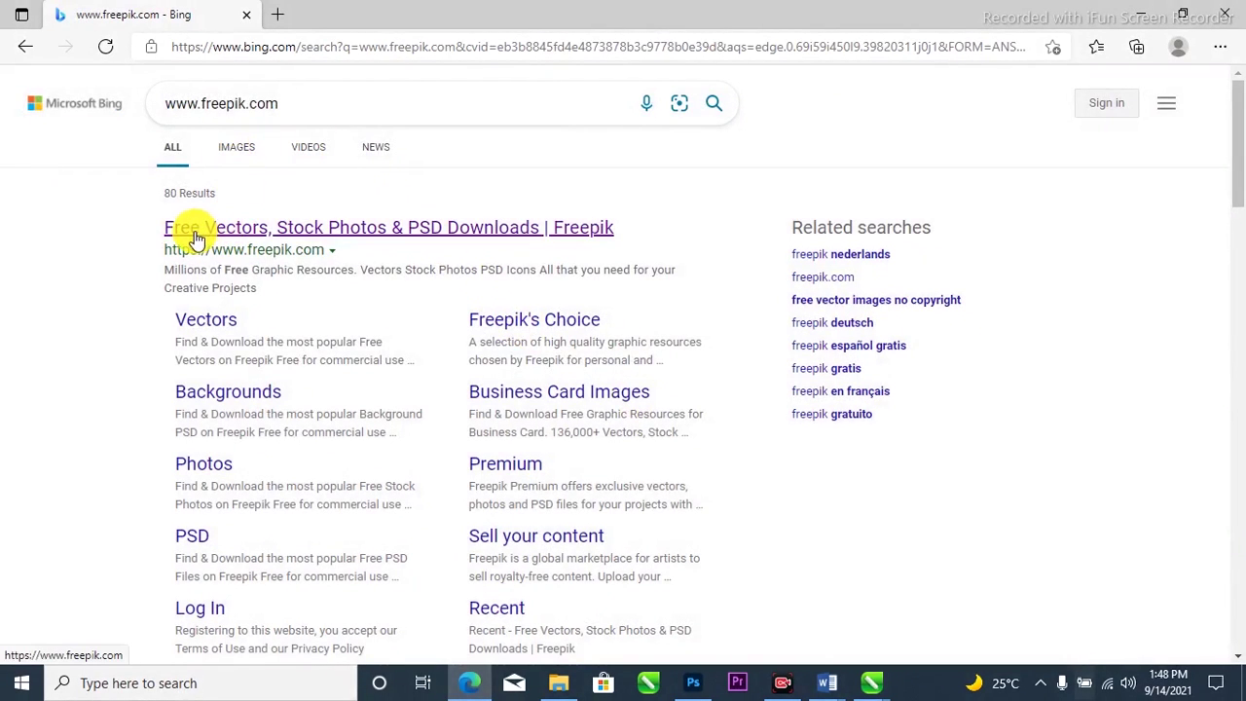
# - Open the Freepik website from the search results and sign in with a Google account
pyautogui.click(405, 230)
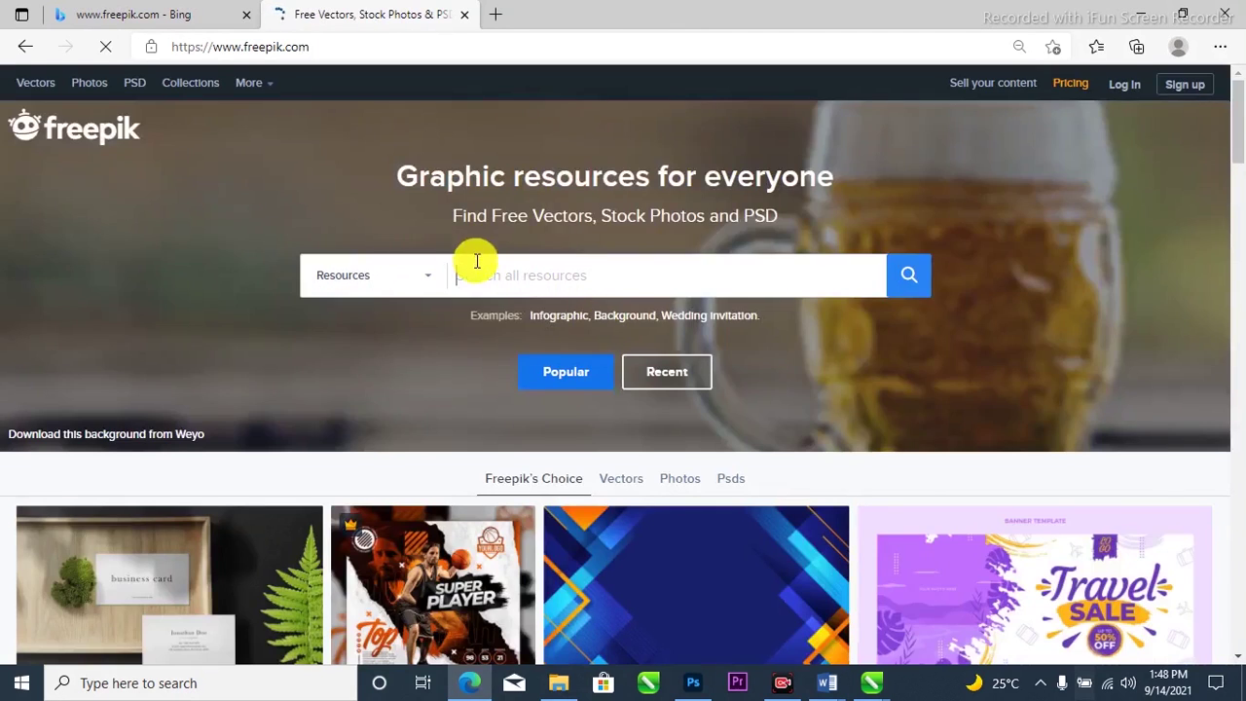
pyautogui.scroll(-1, 477, 261)
pyautogui.scroll(-3, 529, 256)
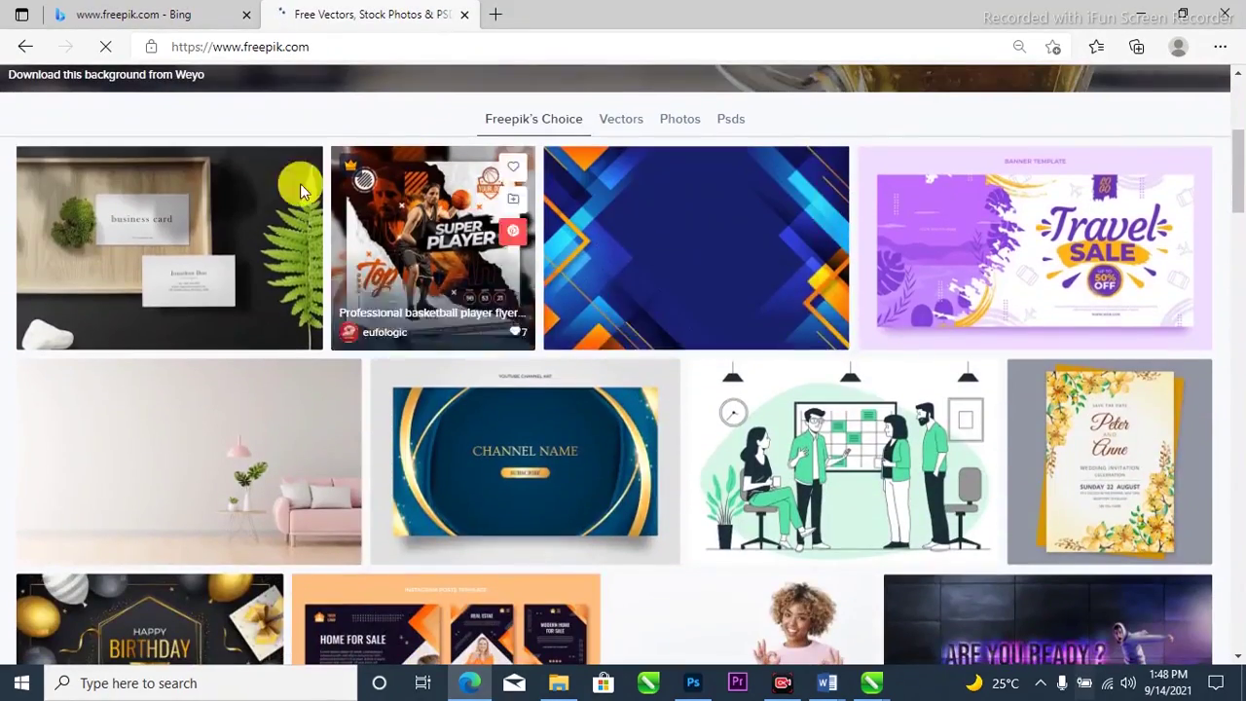
pyautogui.scroll(4, 613, 380)
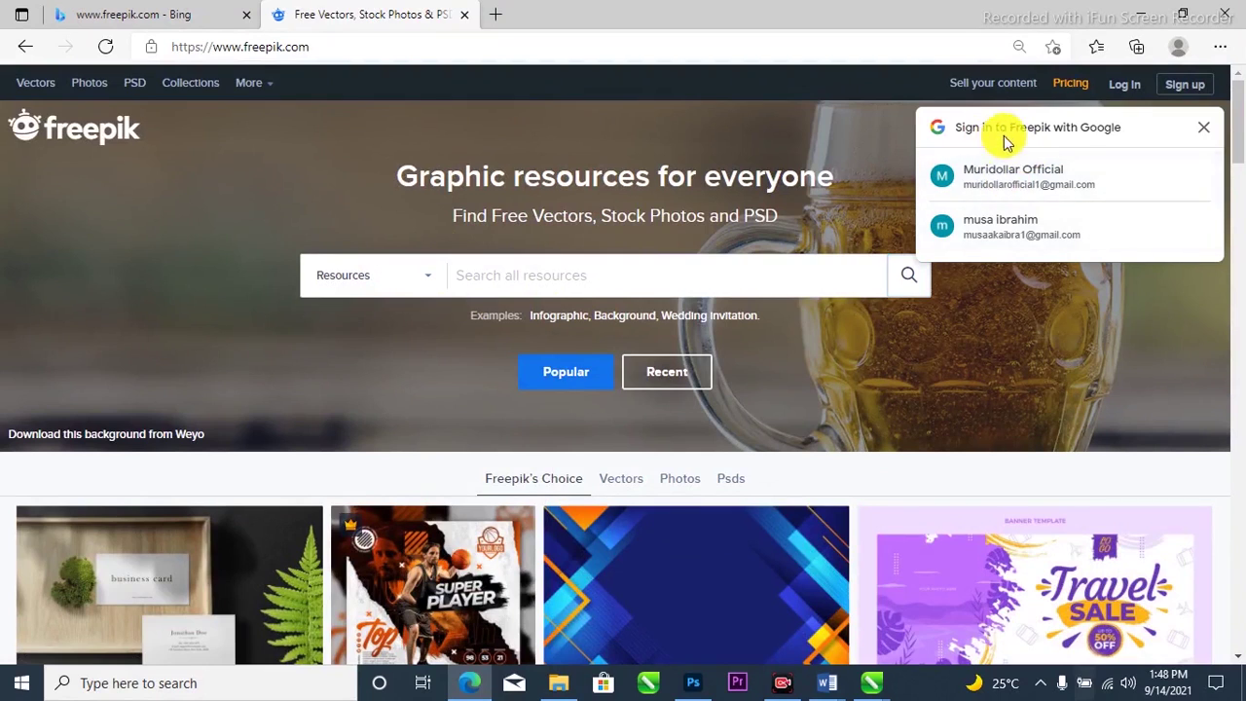
pyautogui.click(1039, 178)
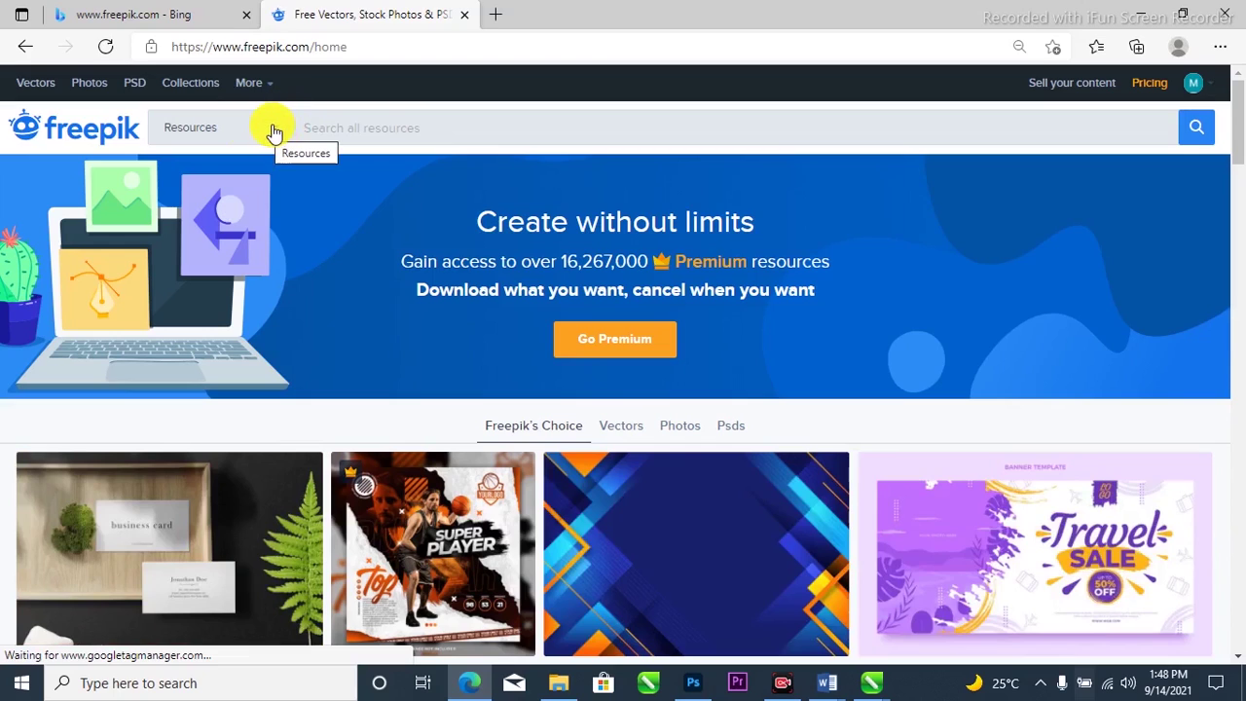
# - Limit the Freepik resource search to free PSD files and search for "3d text mockup"
pyautogui.click(273, 134)
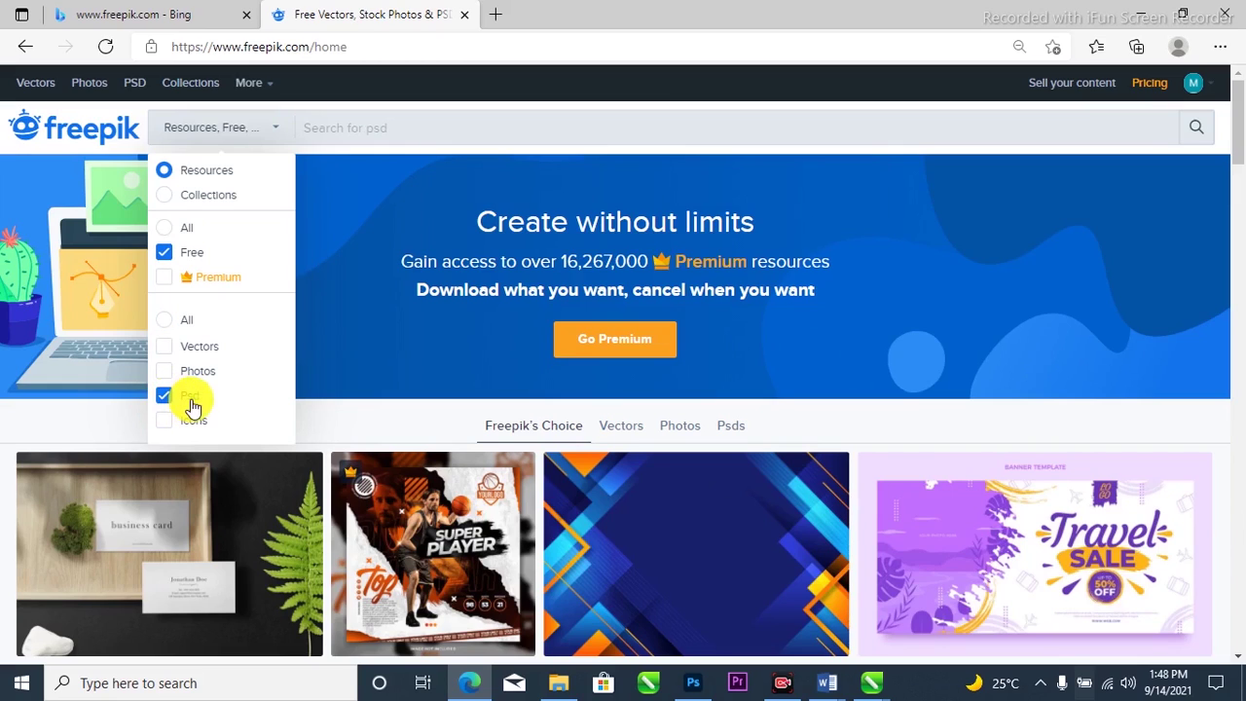
pyautogui.click(374, 129)
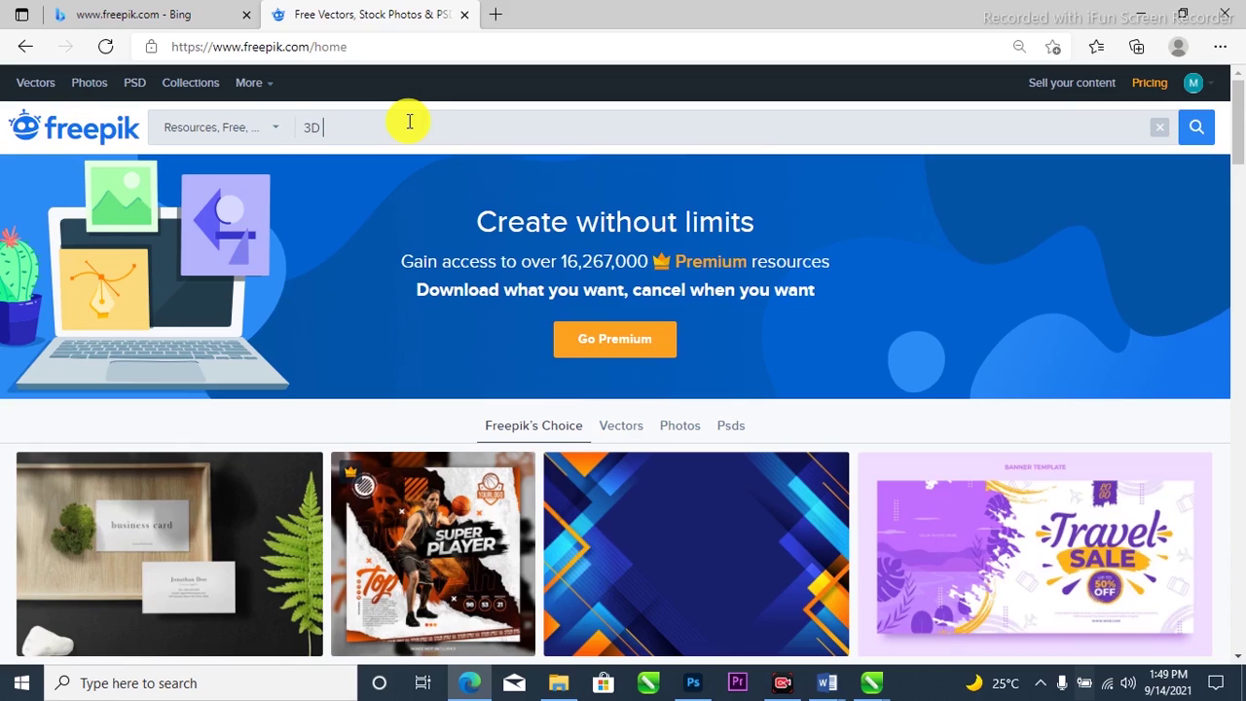
pyautogui.write('TEXT')
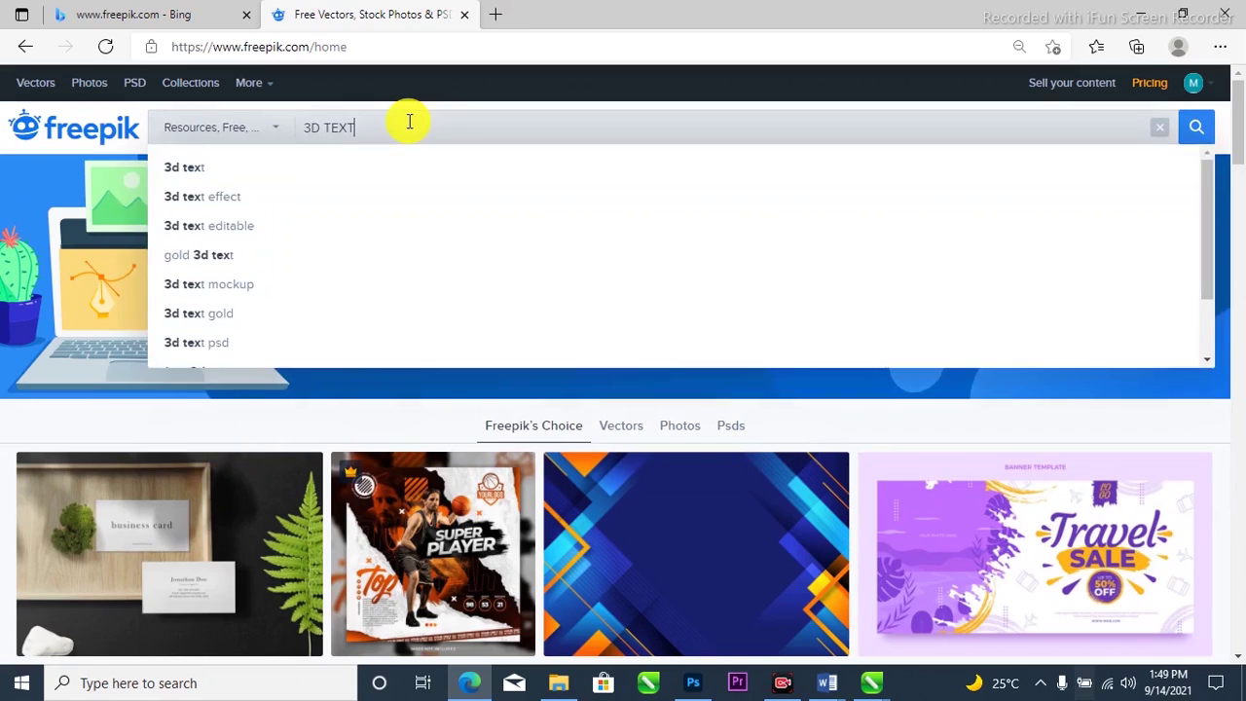
pyautogui.click(226, 287)
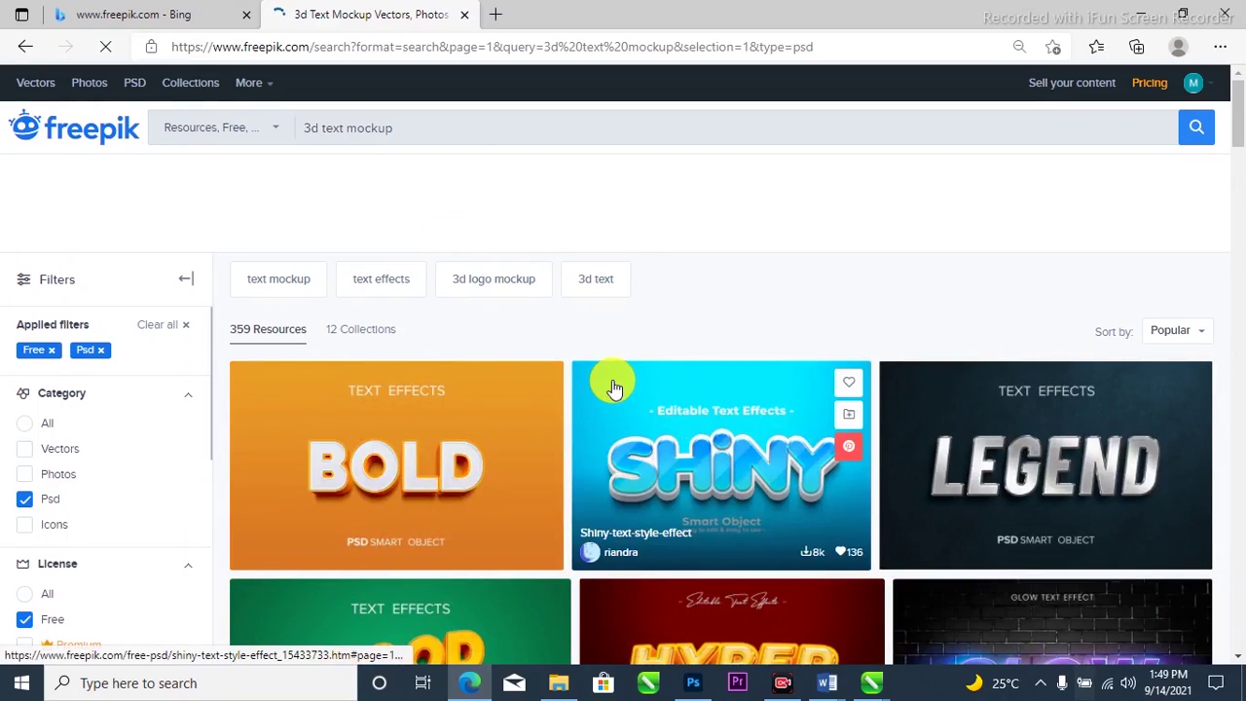
# - Browse the 3D text mockup results and open the Hyper-active-text-style-effect resource
pyautogui.scroll(-2, 613, 387)
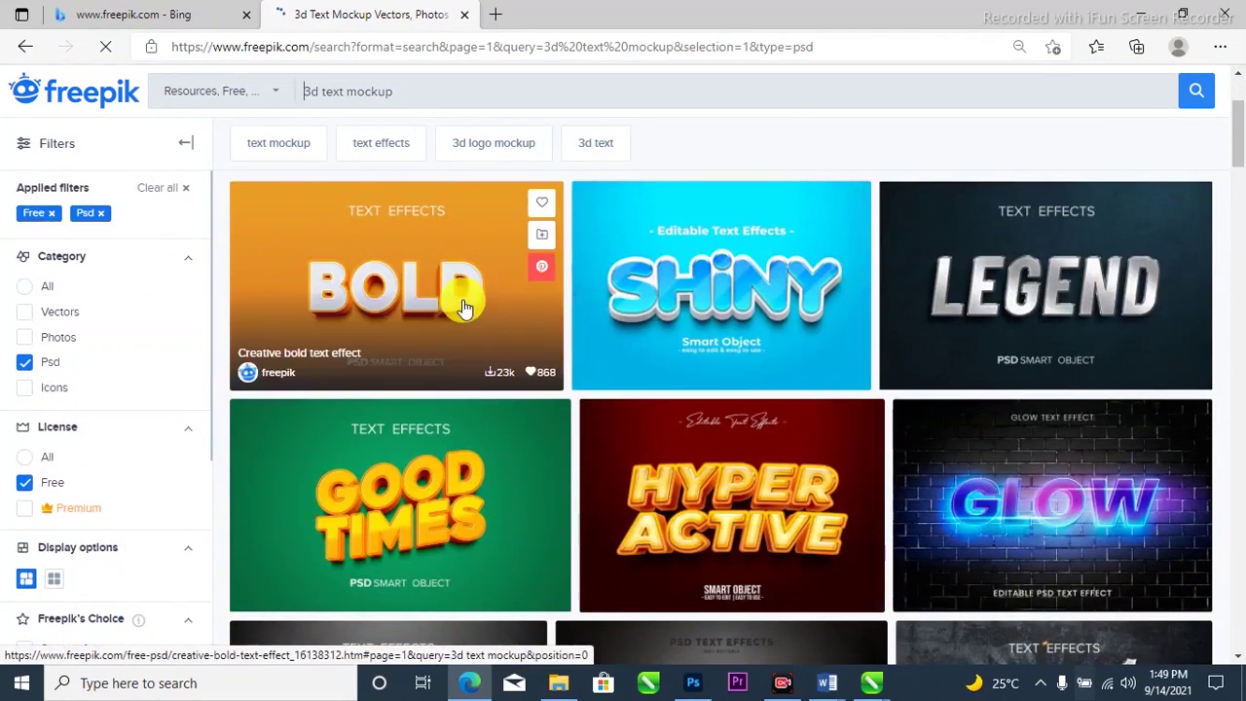
pyautogui.scroll(-1, 452, 338)
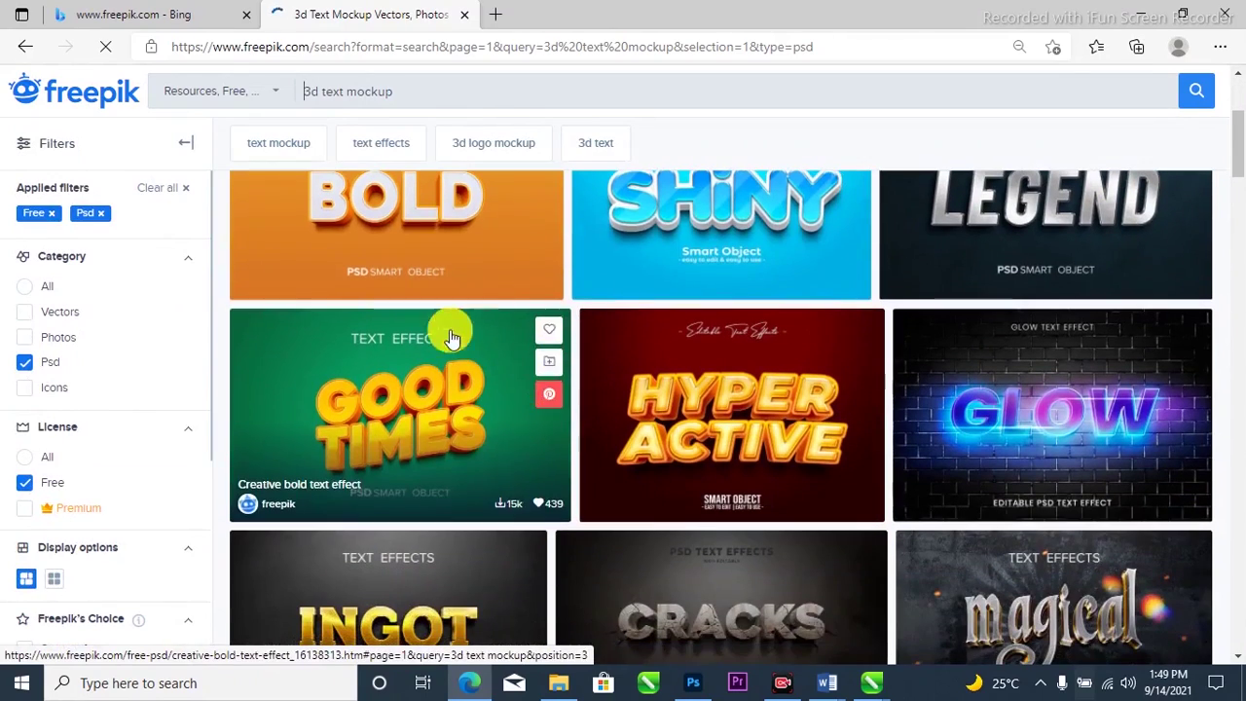
pyautogui.scroll(-2, 560, 423)
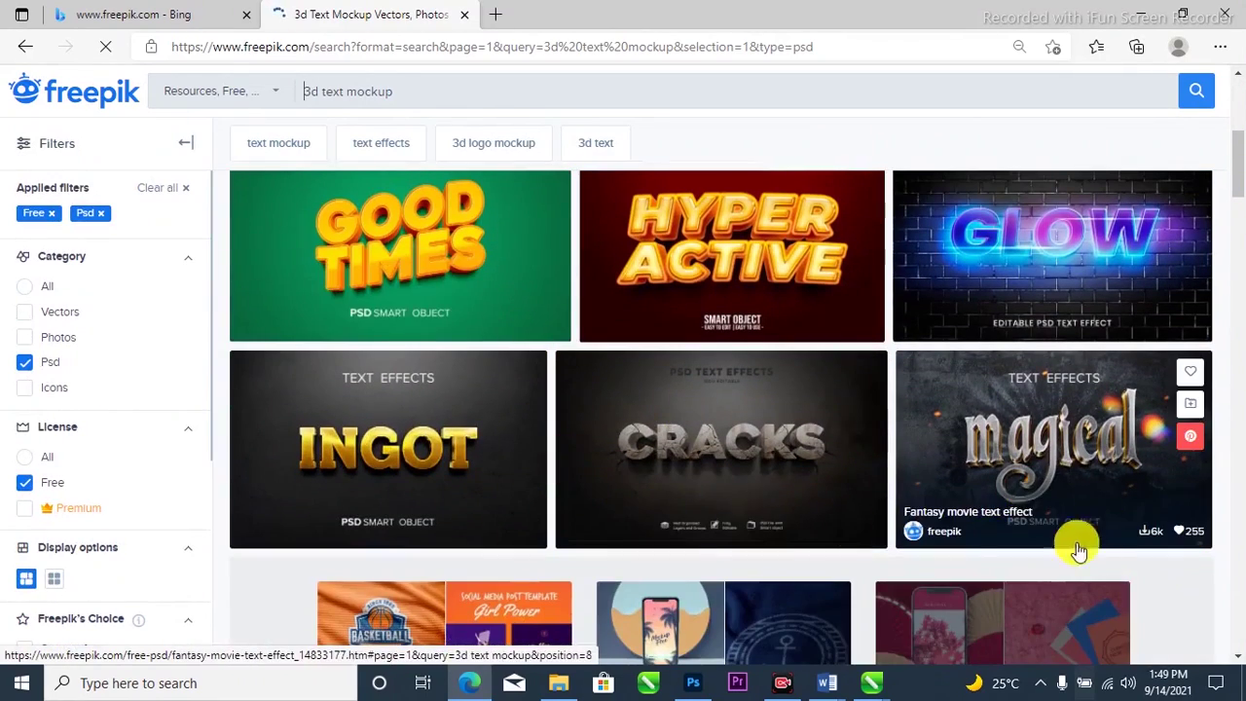
pyautogui.scroll(-6, 945, 478)
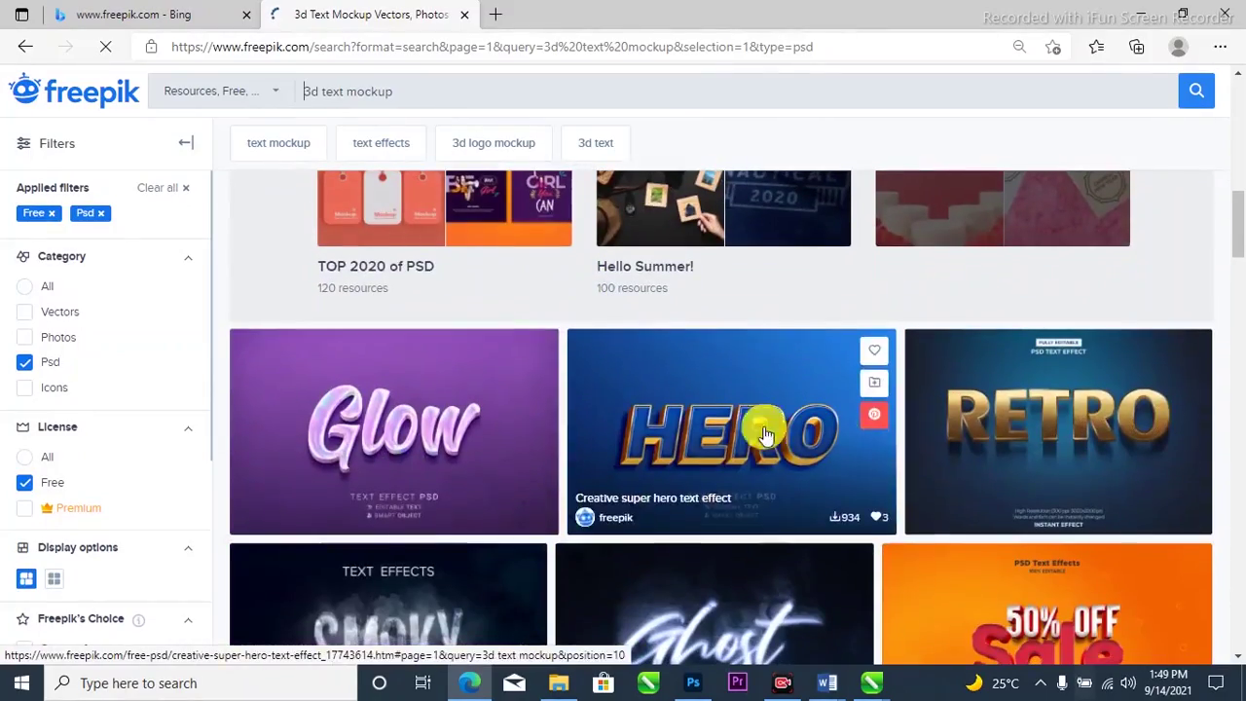
pyautogui.scroll(-3, 487, 443)
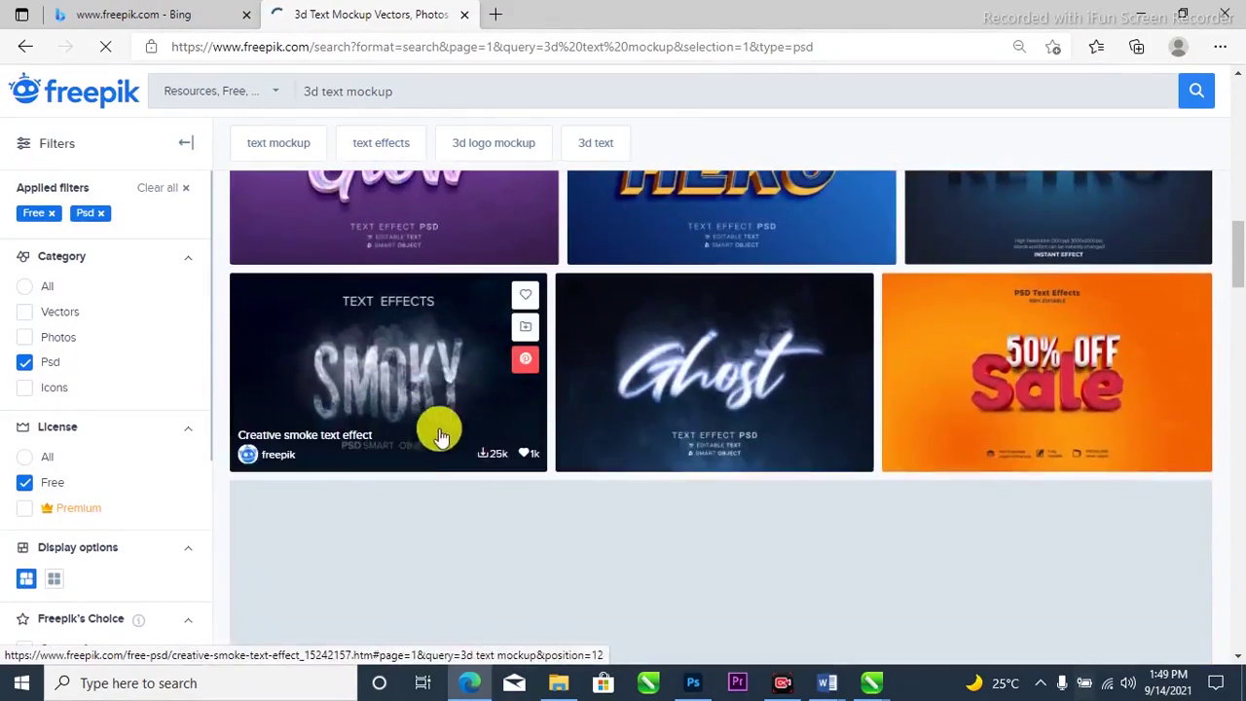
pyautogui.scroll(10, 681, 292)
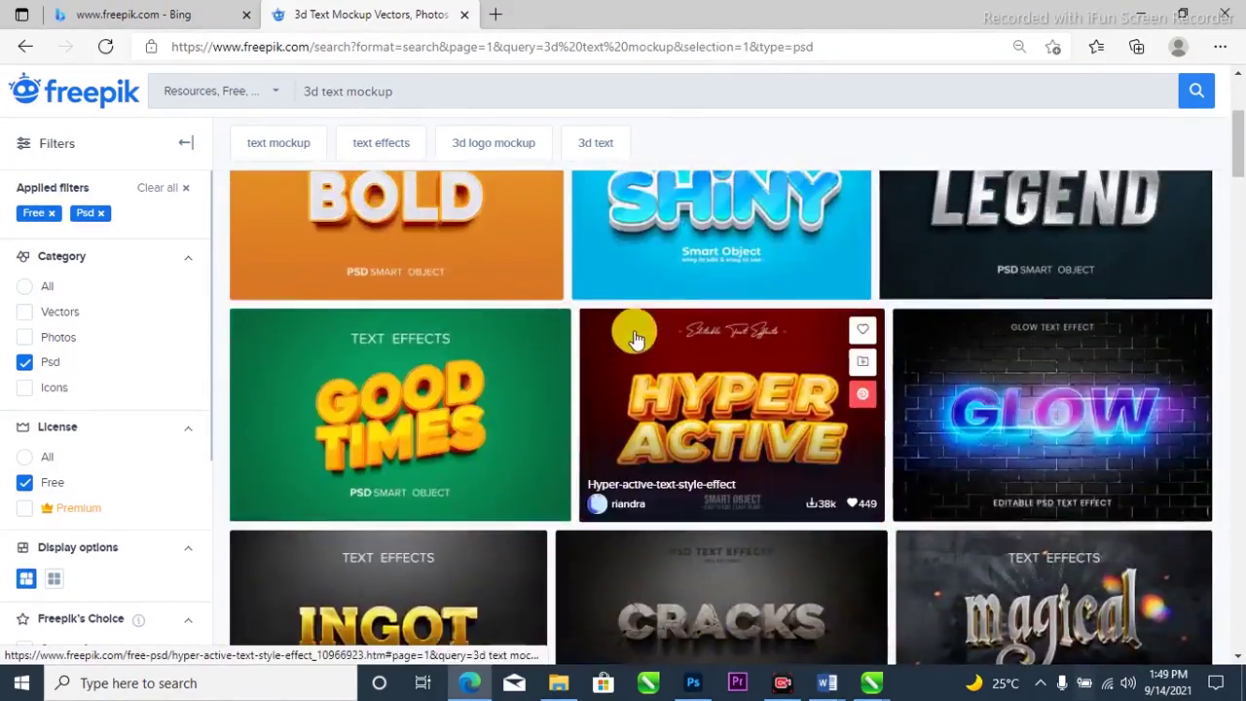
pyautogui.scroll(1, 638, 389)
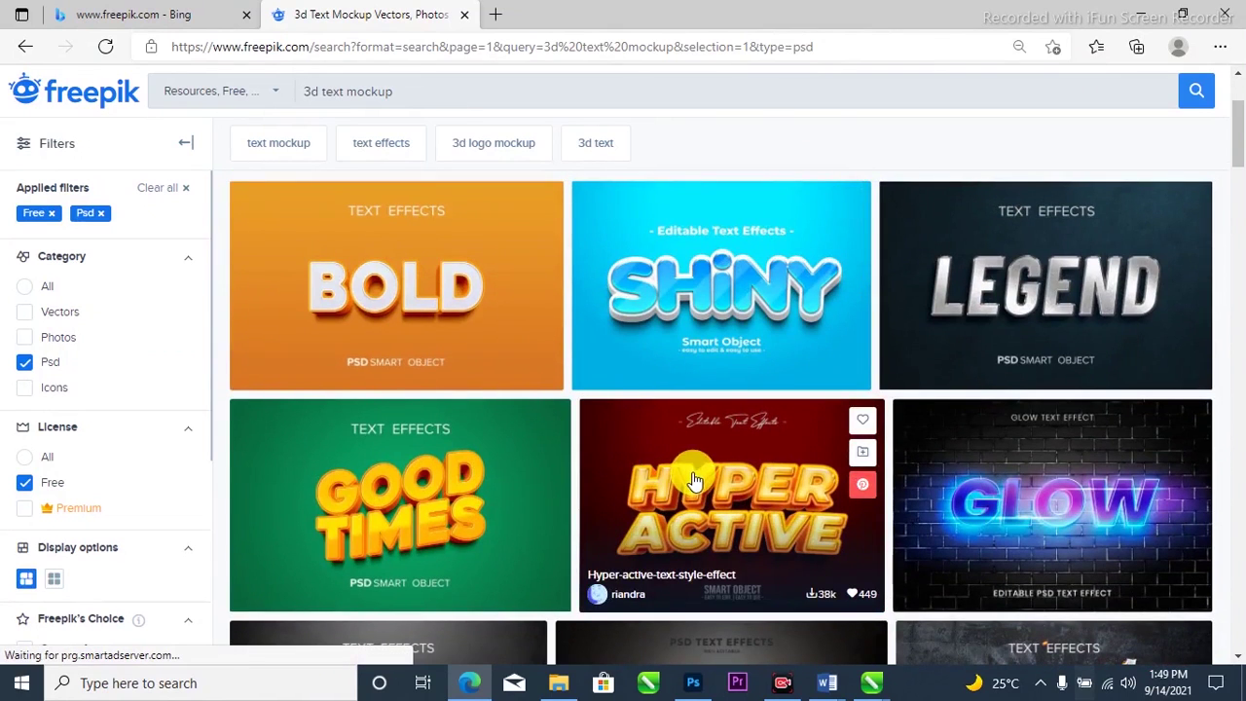
pyautogui.click(680, 481)
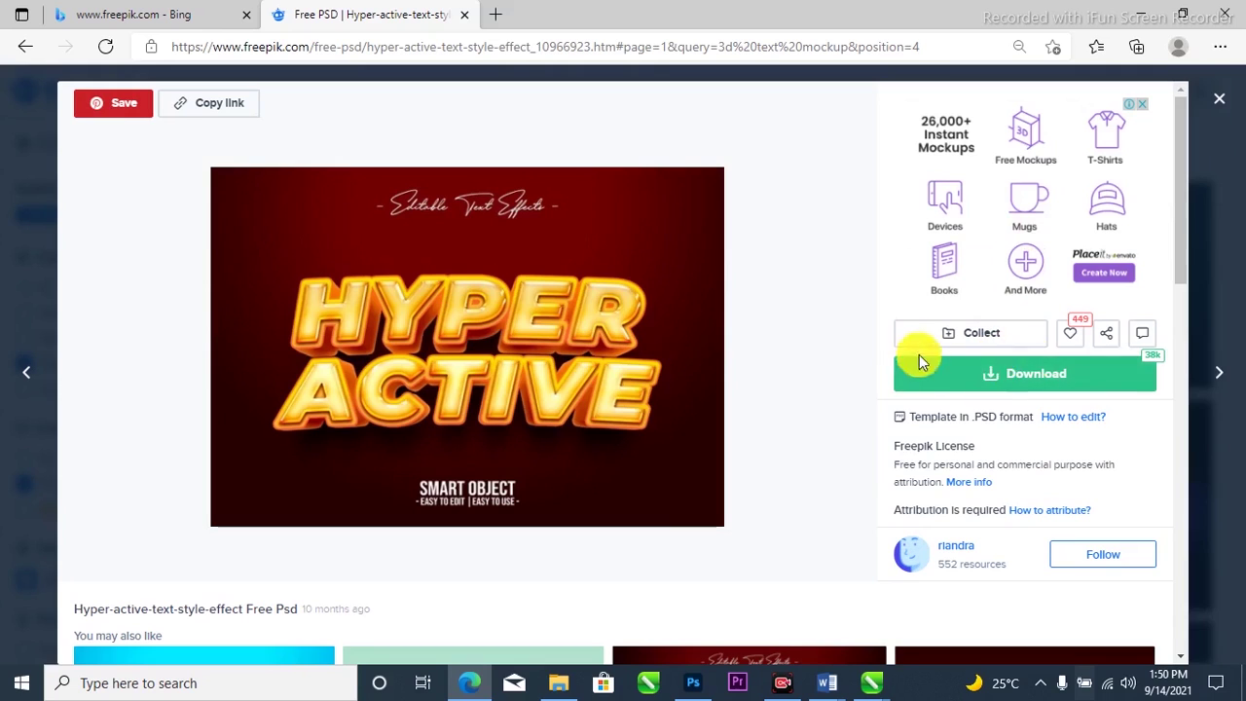
# - Switch to File Explorer, go to the dd folder in Downloads and open the 358 PSD file in Photoshop
pyautogui.click(550, 688)
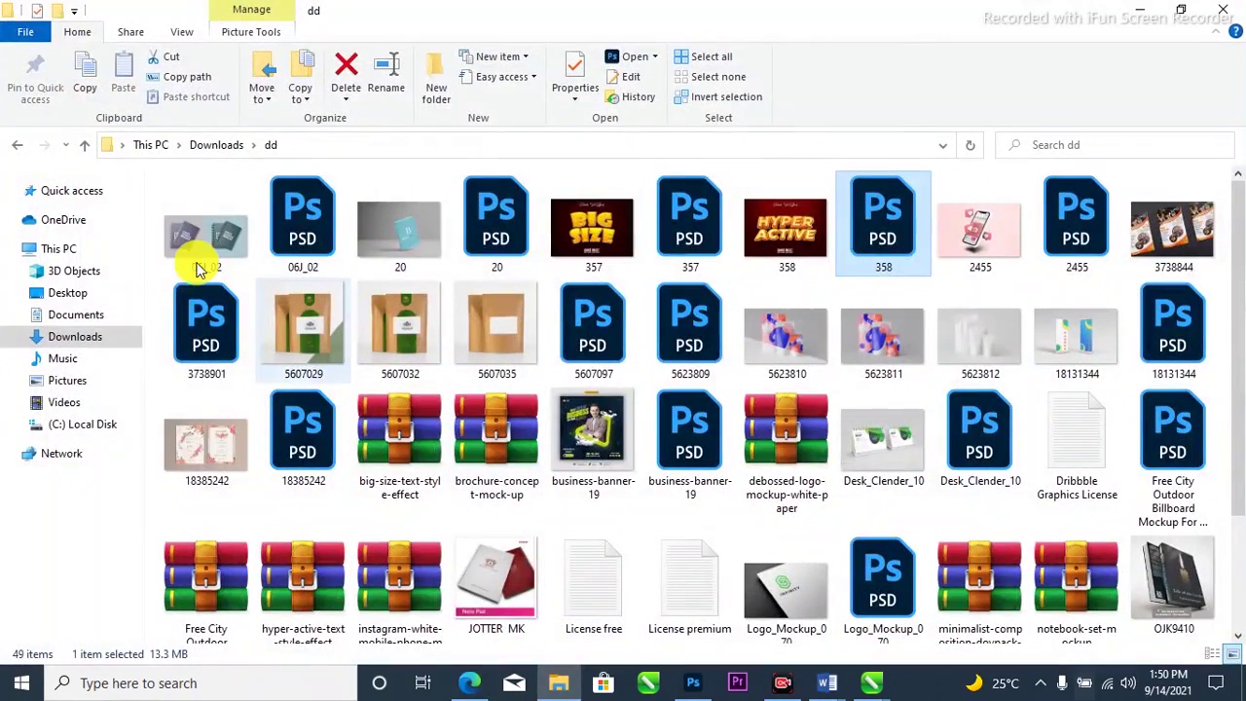
pyautogui.click(96, 339)
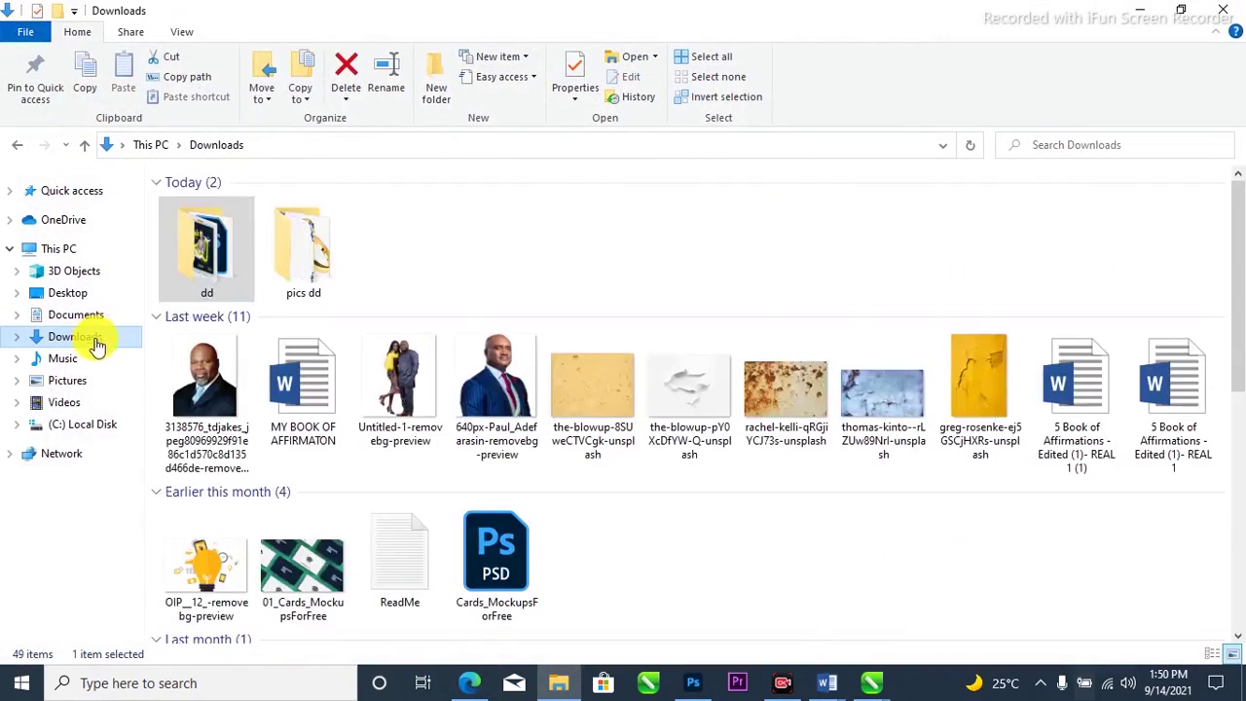
pyautogui.doubleClick(219, 264)
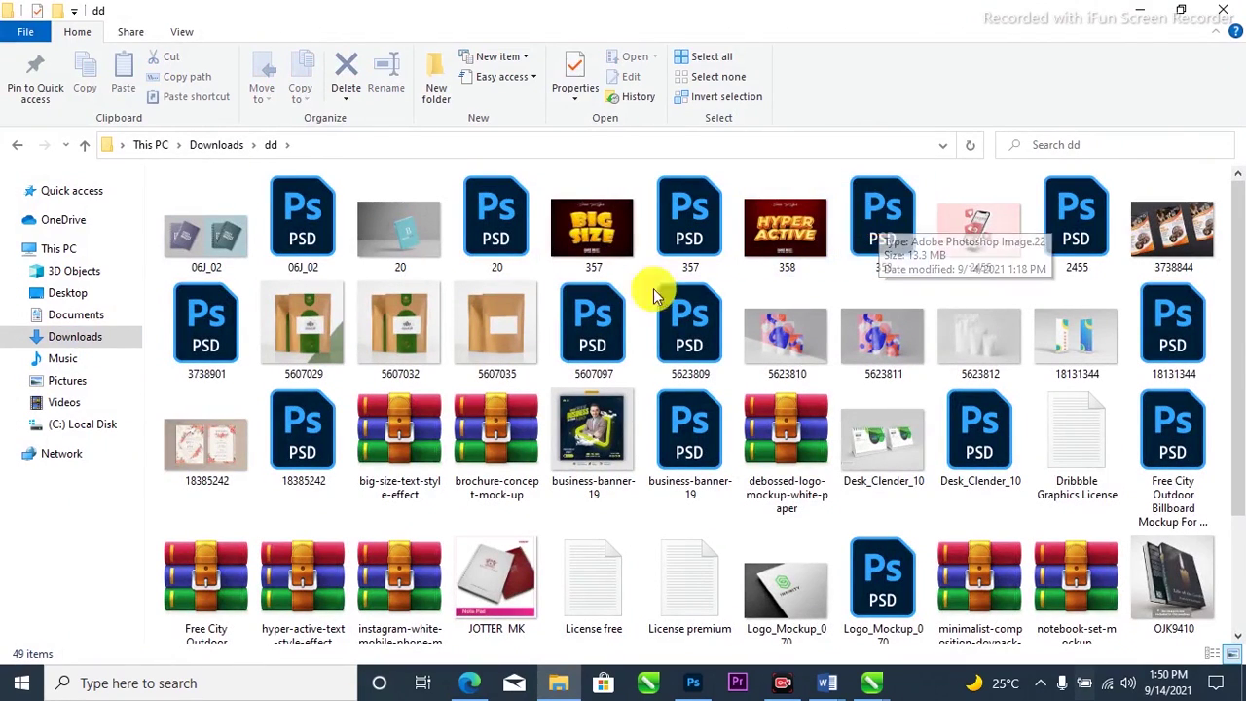
pyautogui.scroll(-2, 448, 360)
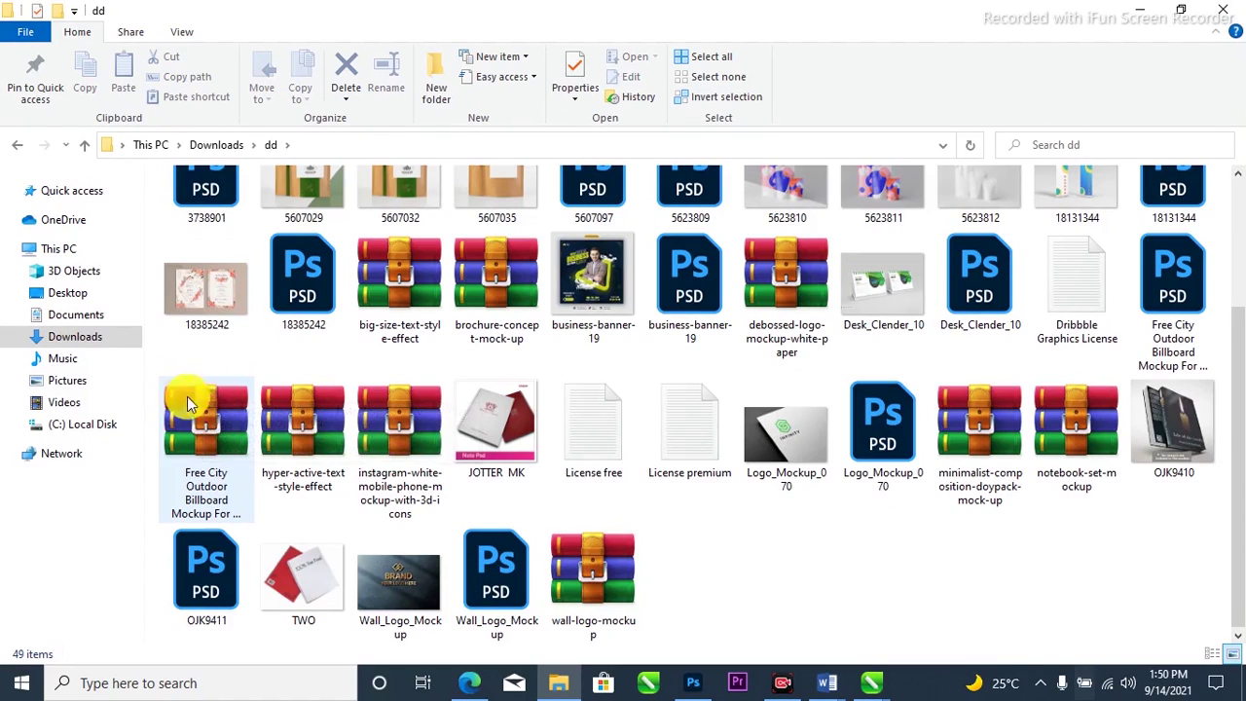
pyautogui.scroll(3, 283, 409)
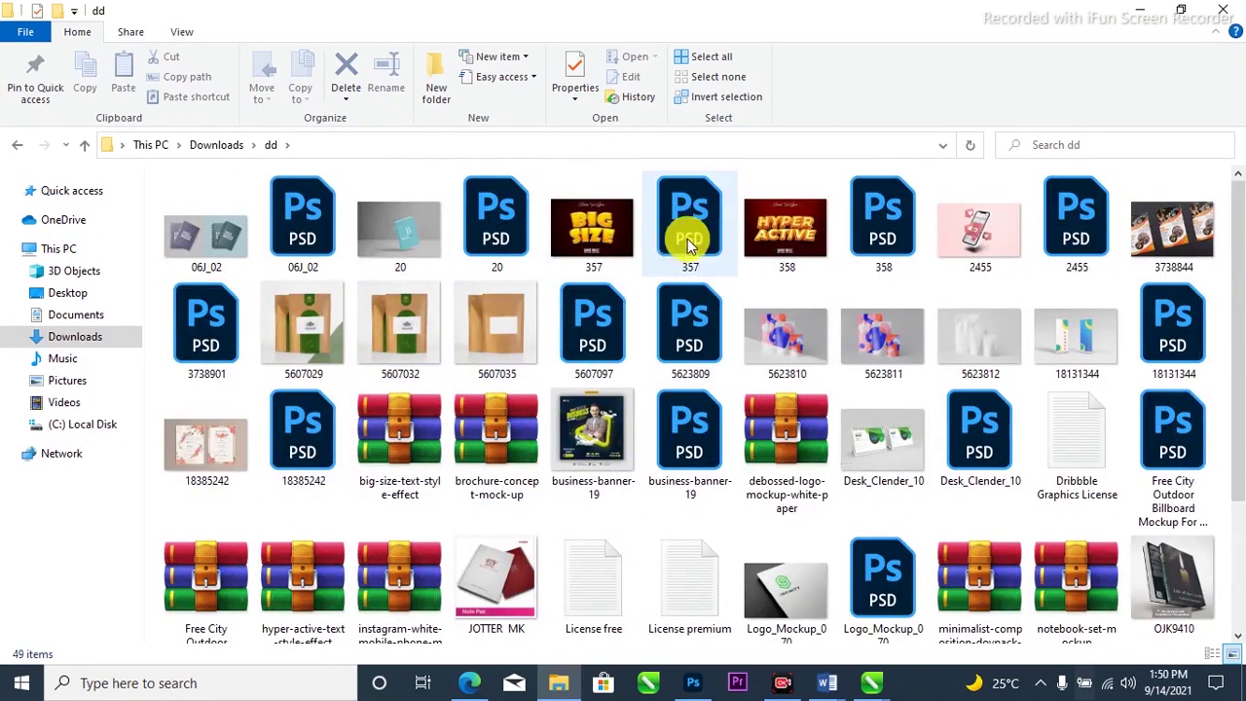
pyautogui.scroll(-3, 418, 387)
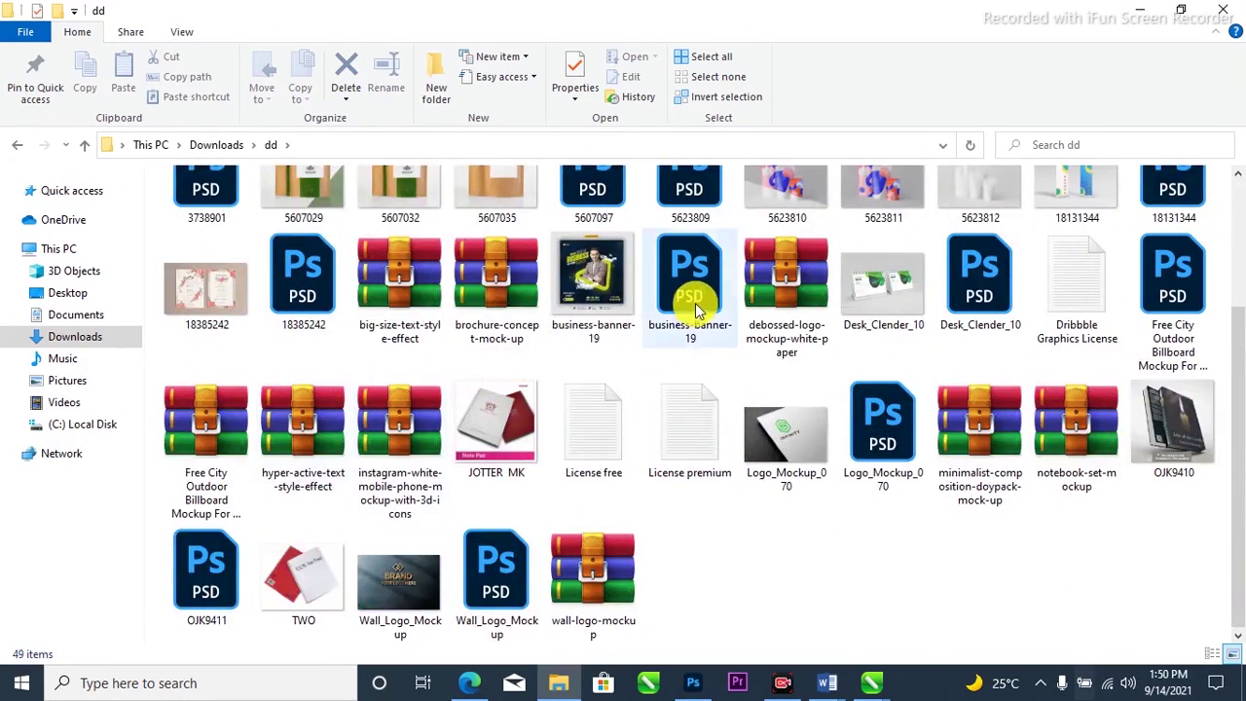
pyautogui.scroll(3, 681, 273)
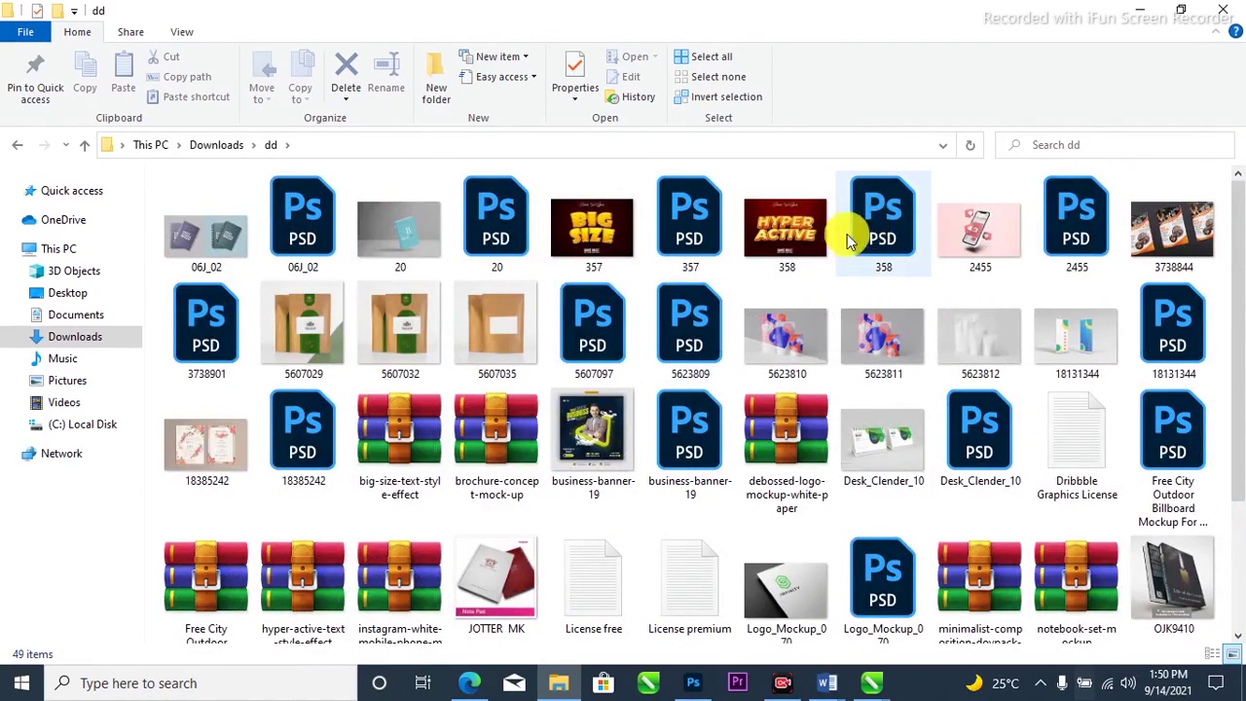
pyautogui.moveTo(871, 204)
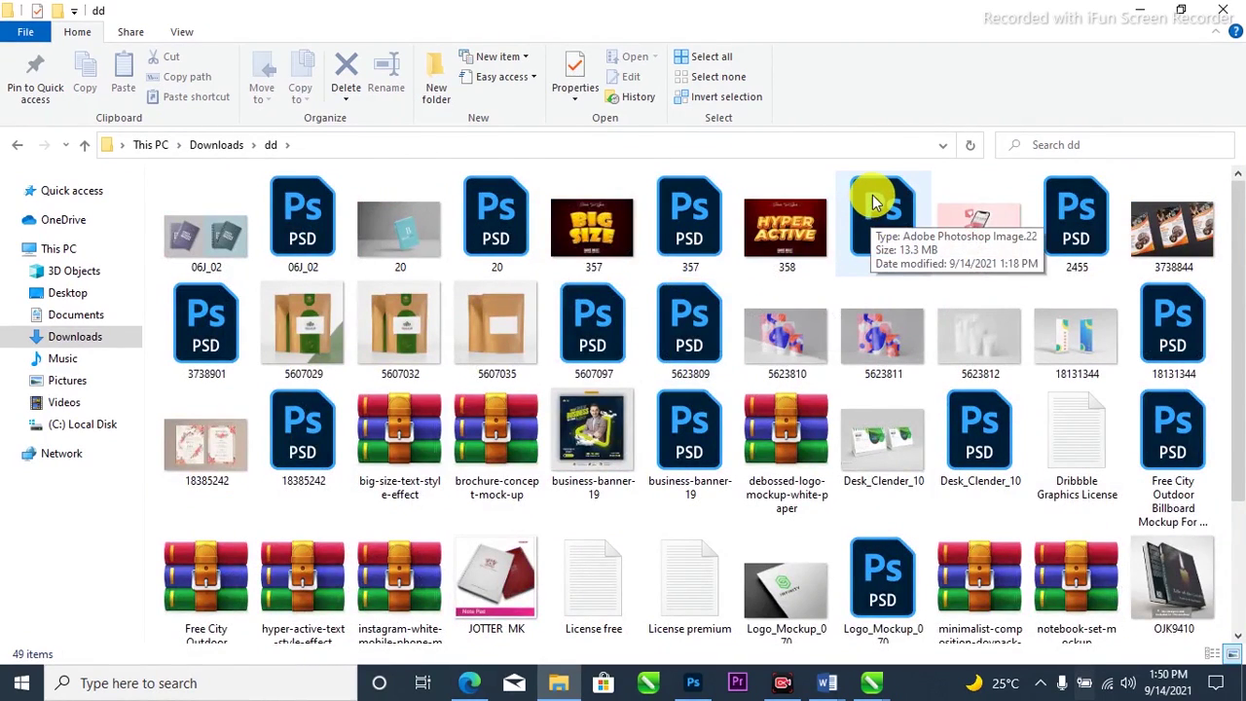
pyautogui.doubleClick(873, 199)
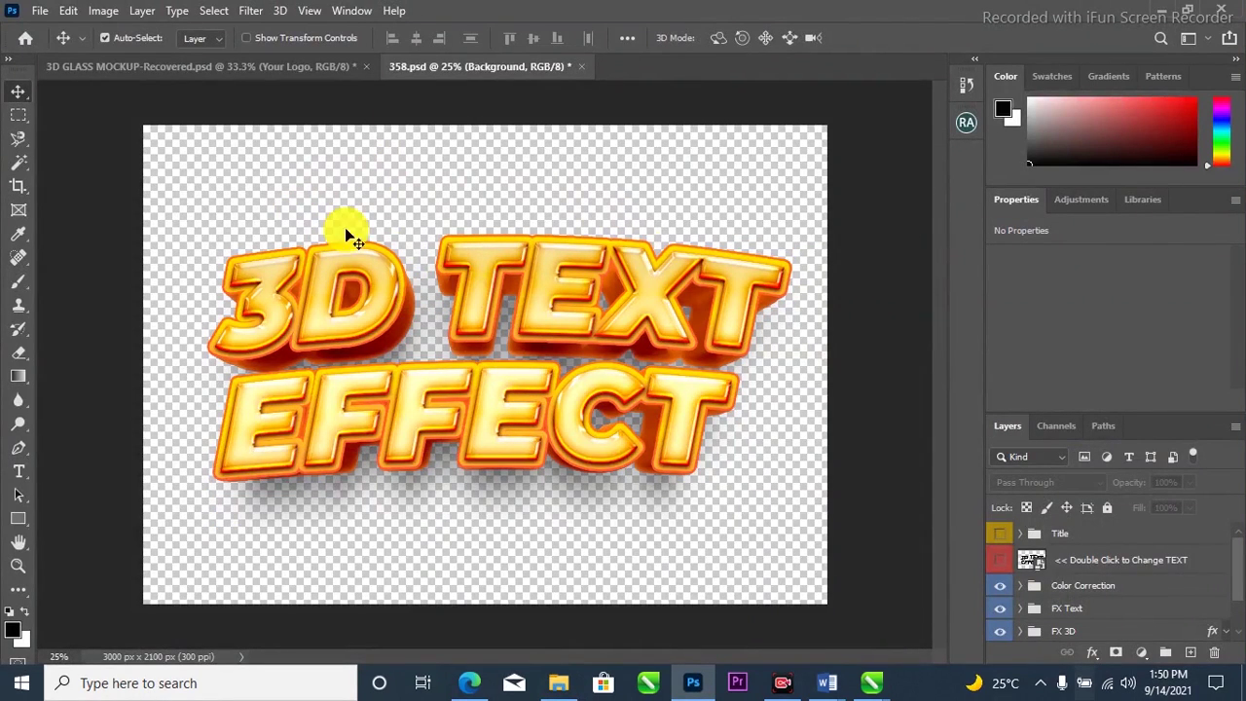
# - Make the Background and Title layer groups visible in 358.psd
pyautogui.scroll(-2, 1012, 623)
pyautogui.click(997, 630)
pyautogui.scroll(2, 1012, 584)
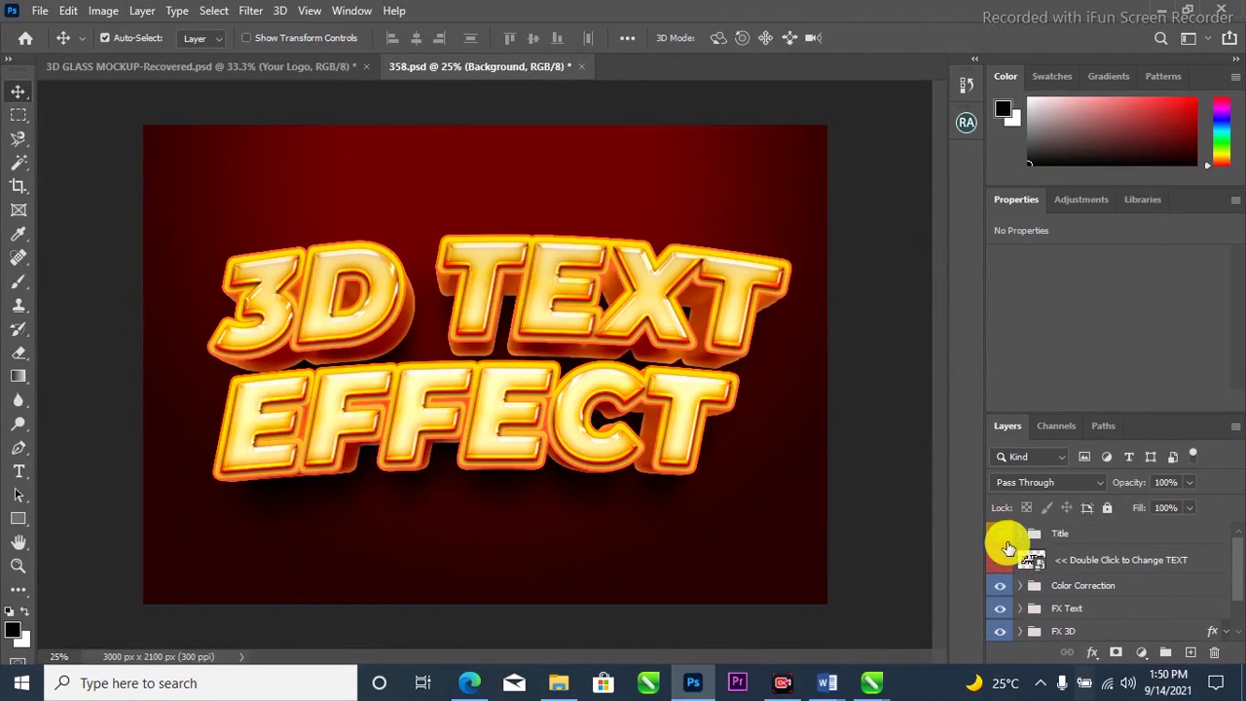
pyautogui.click(1000, 533)
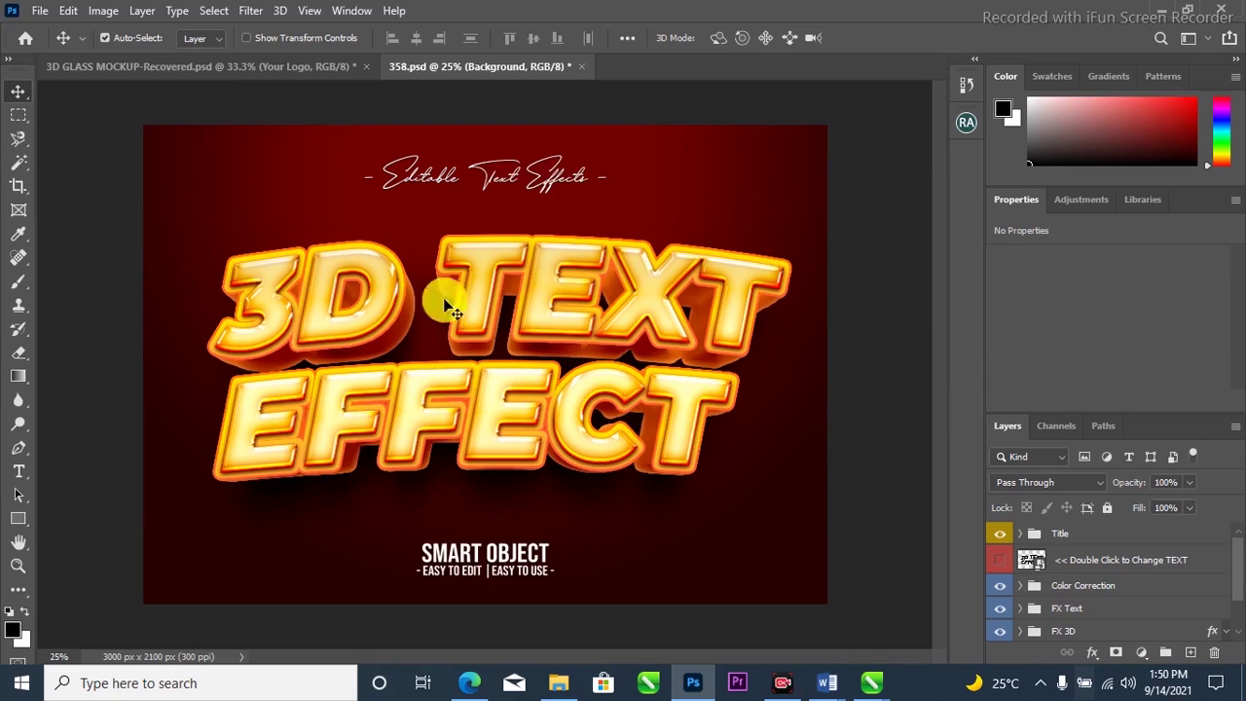
# - Open the contents of the "<< Double Click to Change TEXT" smart object for editing
pyautogui.scroll(-2, 1080, 598)
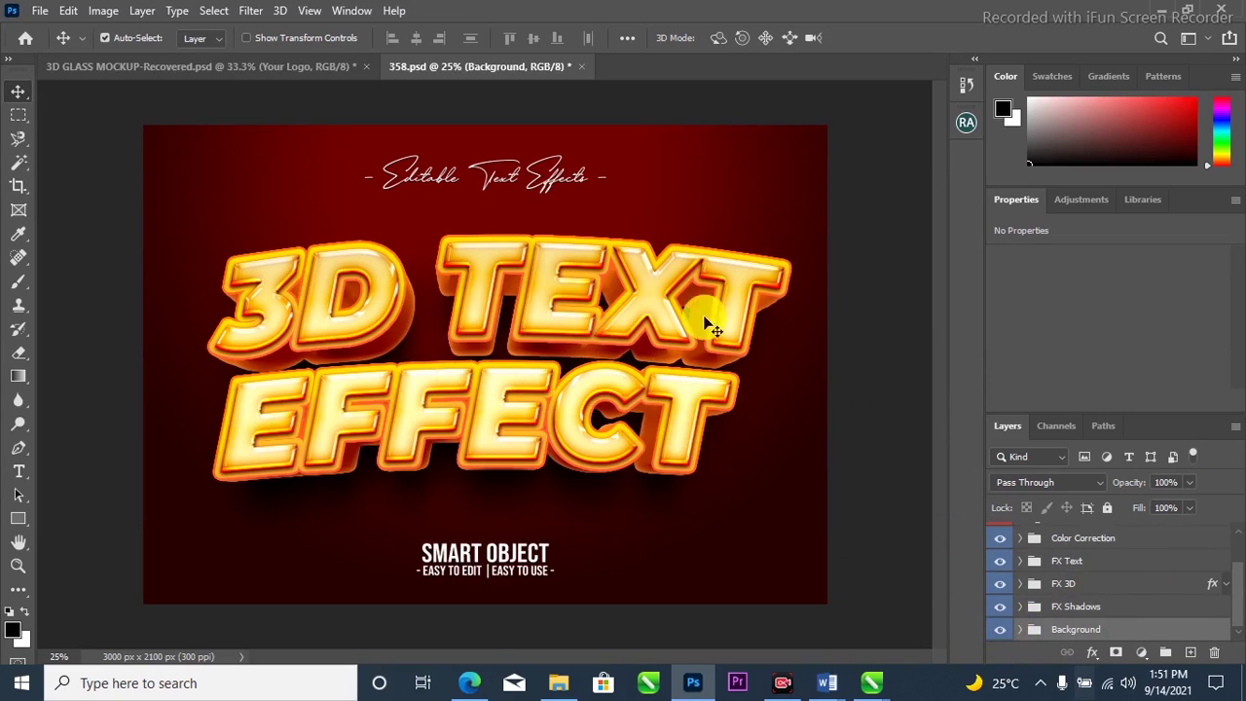
pyautogui.scroll(1, 1046, 638)
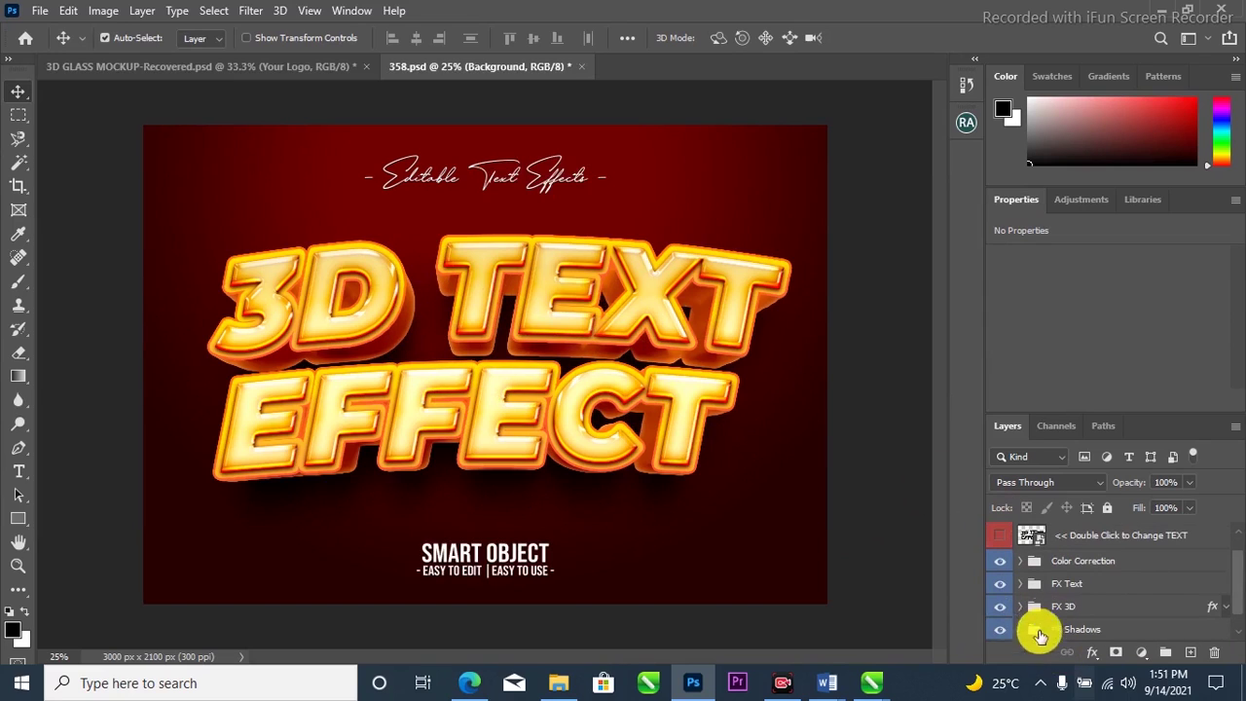
pyautogui.scroll(1, 1008, 547)
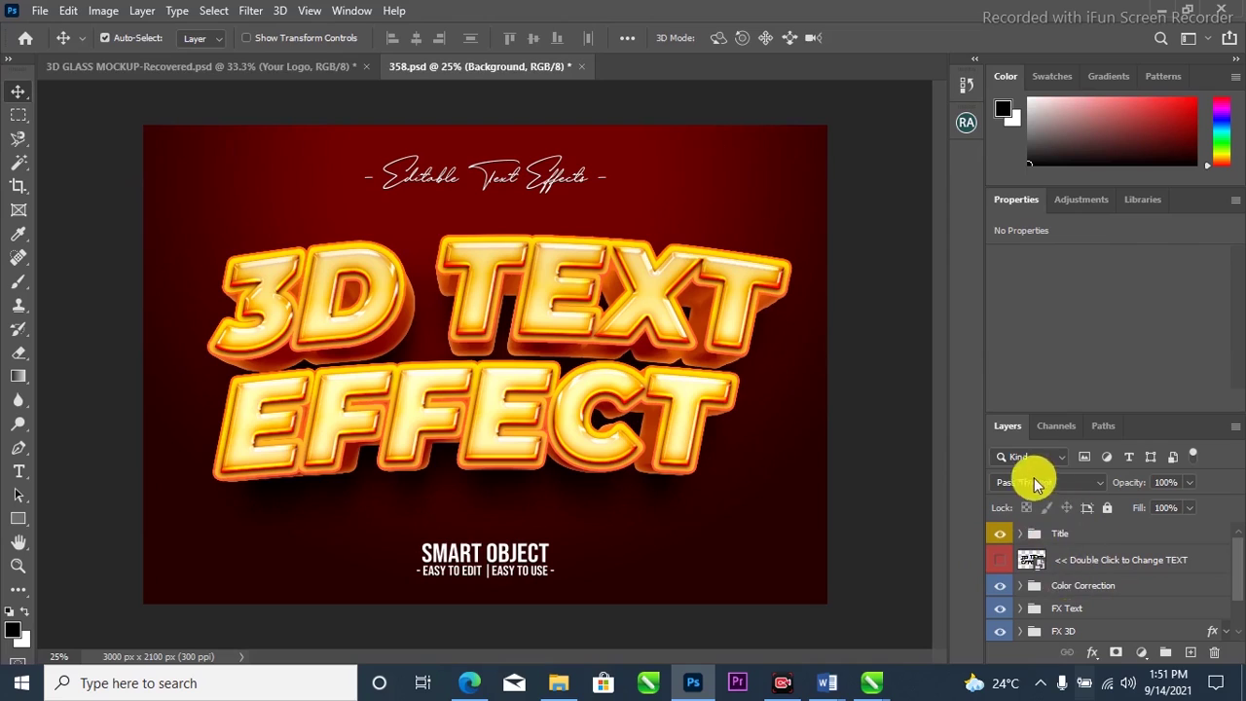
pyautogui.moveTo(997, 554); pyautogui.dragTo(1039, 554)
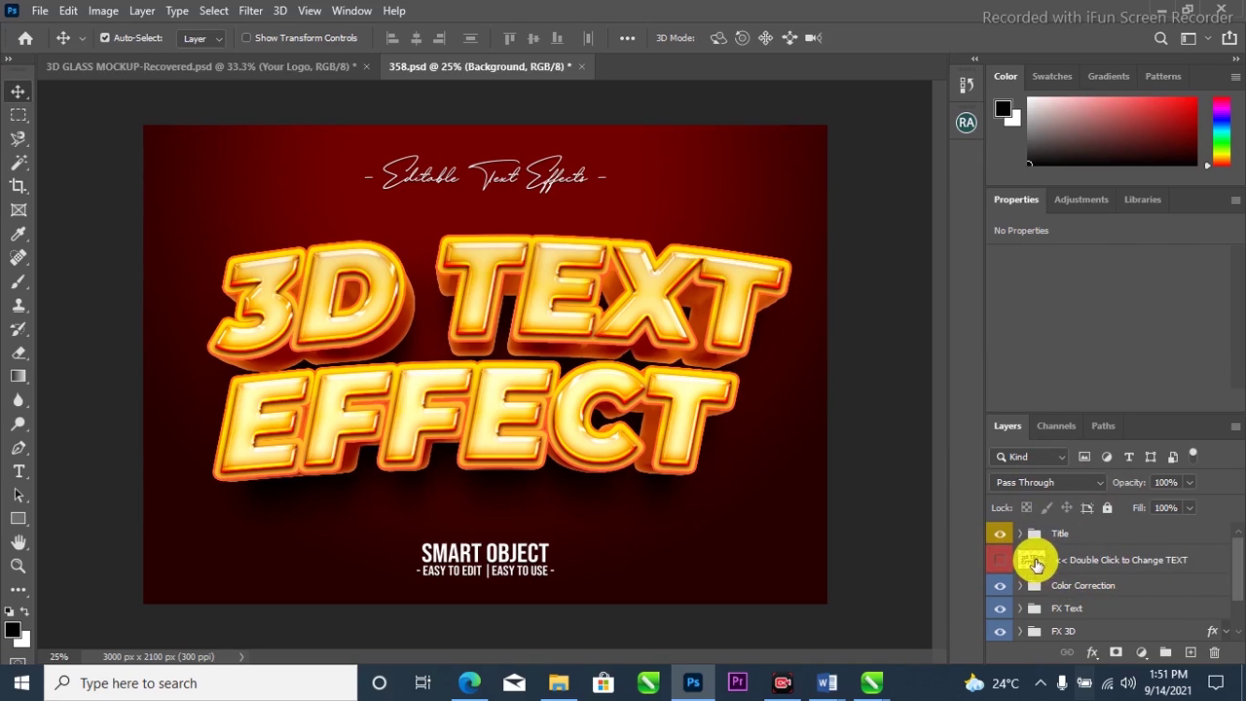
pyautogui.doubleClick(1027, 563)
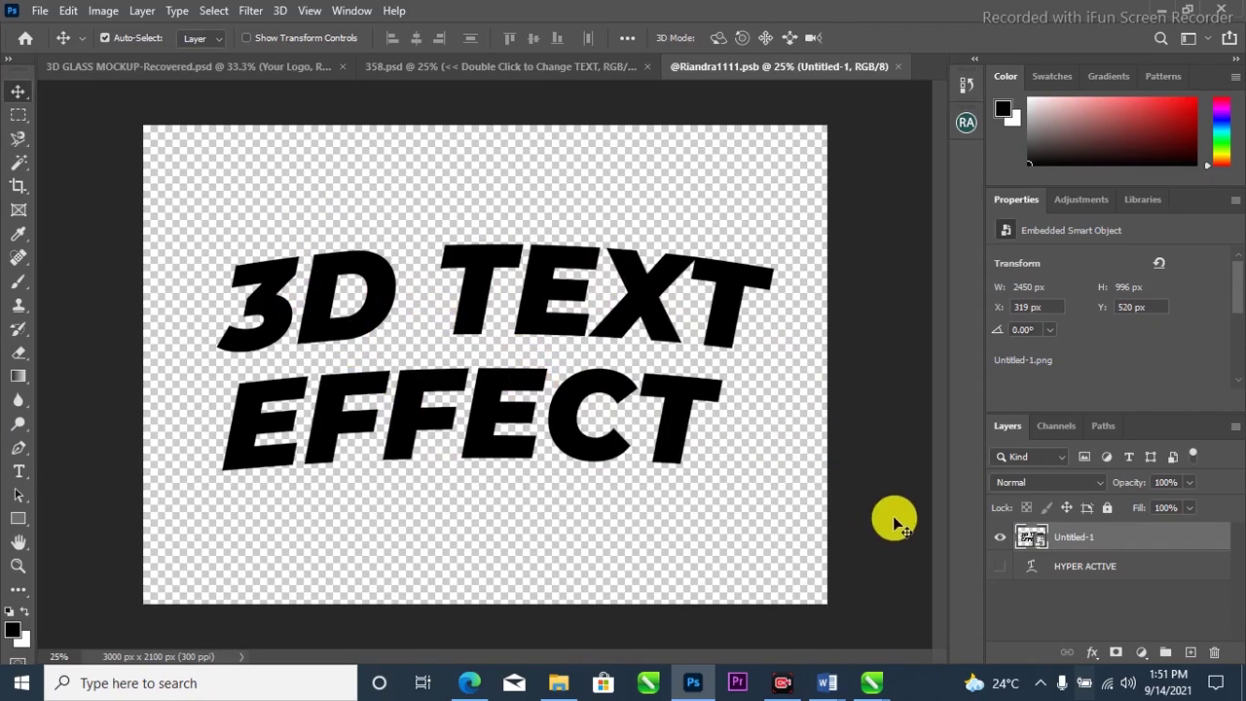
pyautogui.moveTo(1124, 542); pyautogui.dragTo(1215, 651)
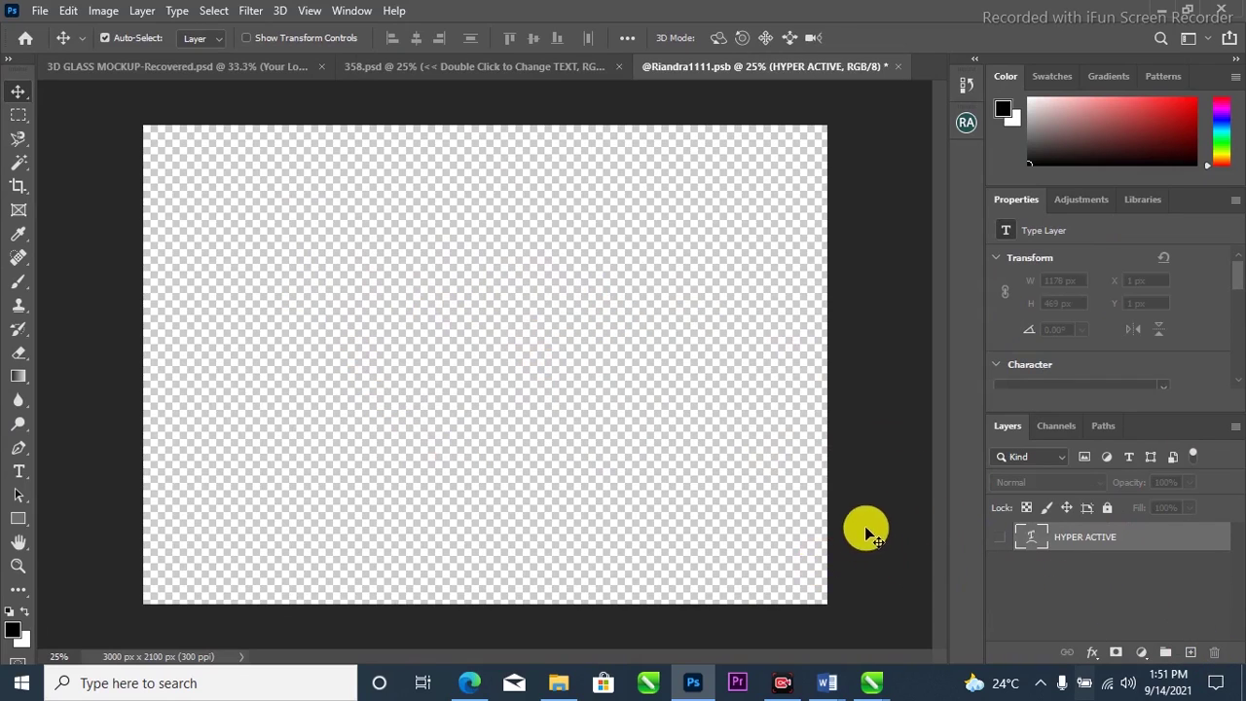
pyautogui.click(1242, 684)
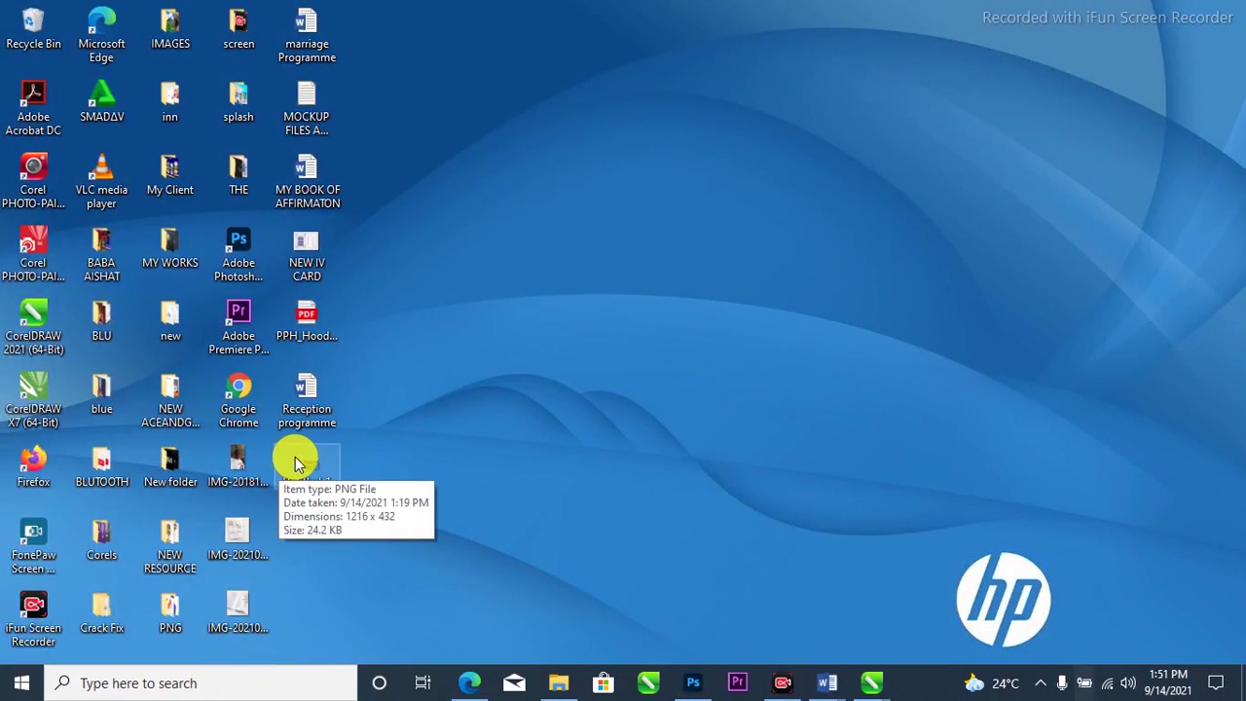
pyautogui.moveTo(305, 472); pyautogui.dragTo(537, 490)
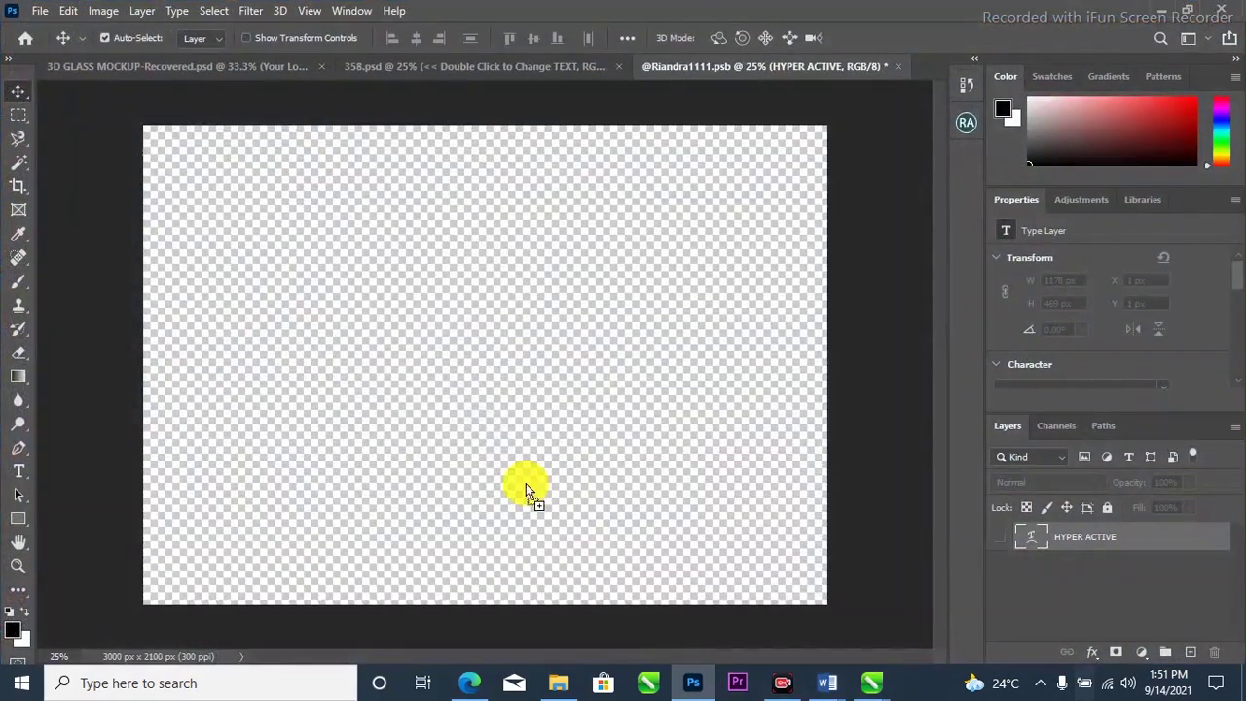
pyautogui.moveTo(432, 394); pyautogui.dragTo(510, 366)
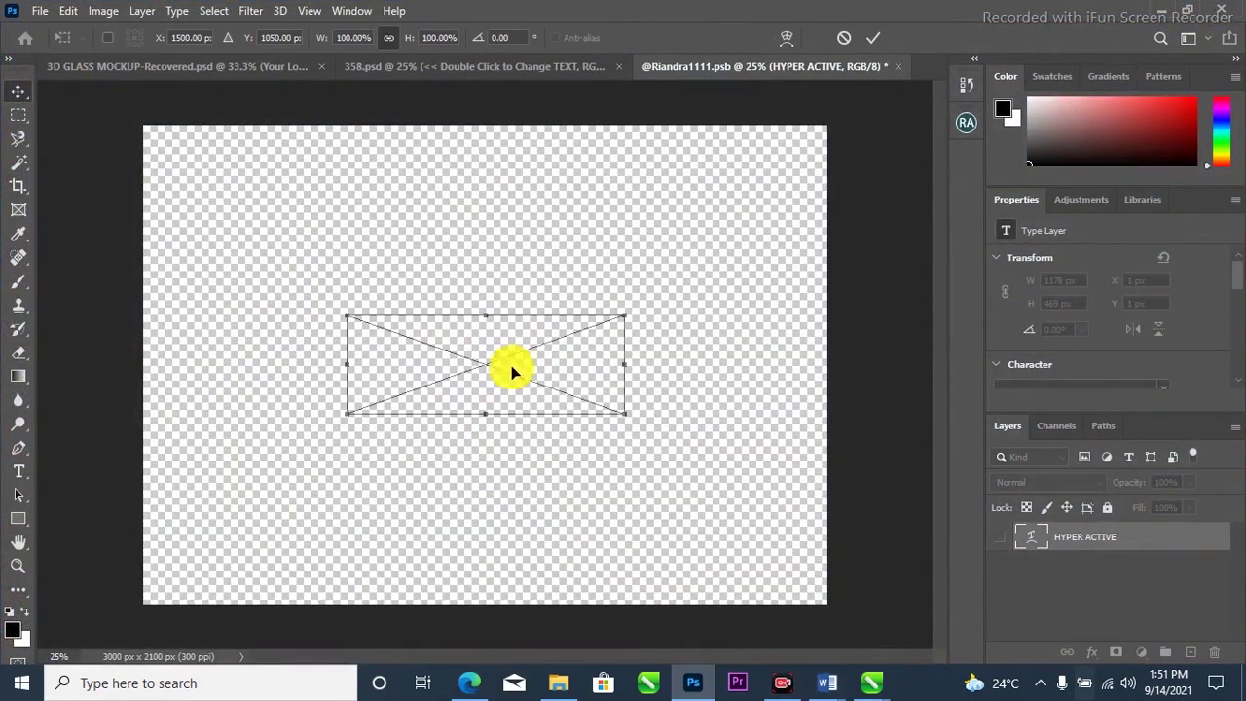
# - Scale the placed "3D TEXT EFFECT" artwork to about 205%, then save and close the smart object's contents
pyautogui.moveTo(634, 417); pyautogui.dragTo(756, 515)
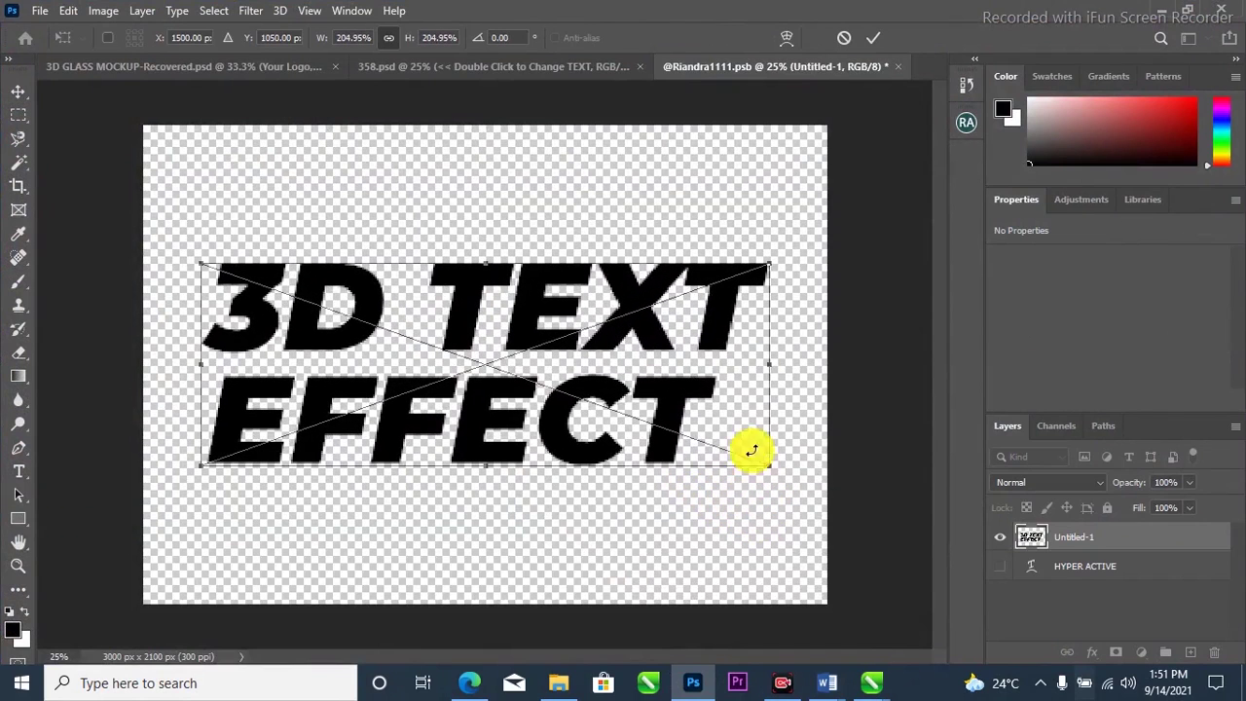
pyautogui.click(872, 38)
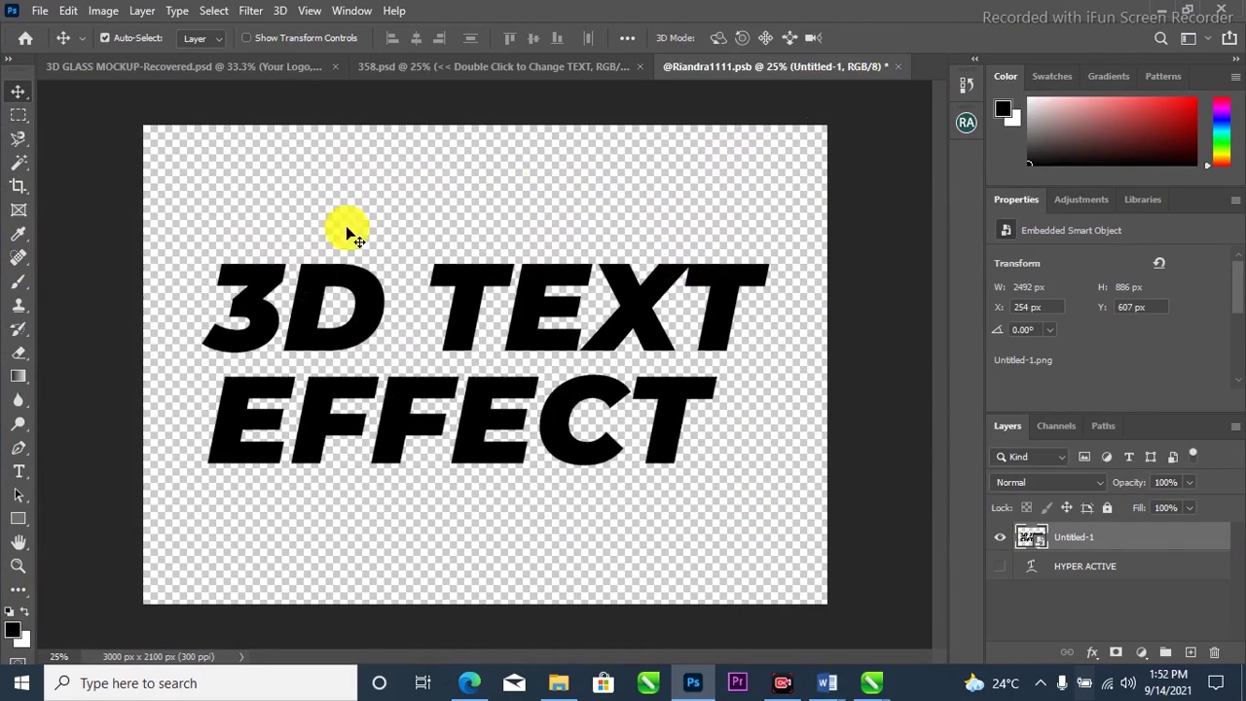
pyautogui.click(896, 65)
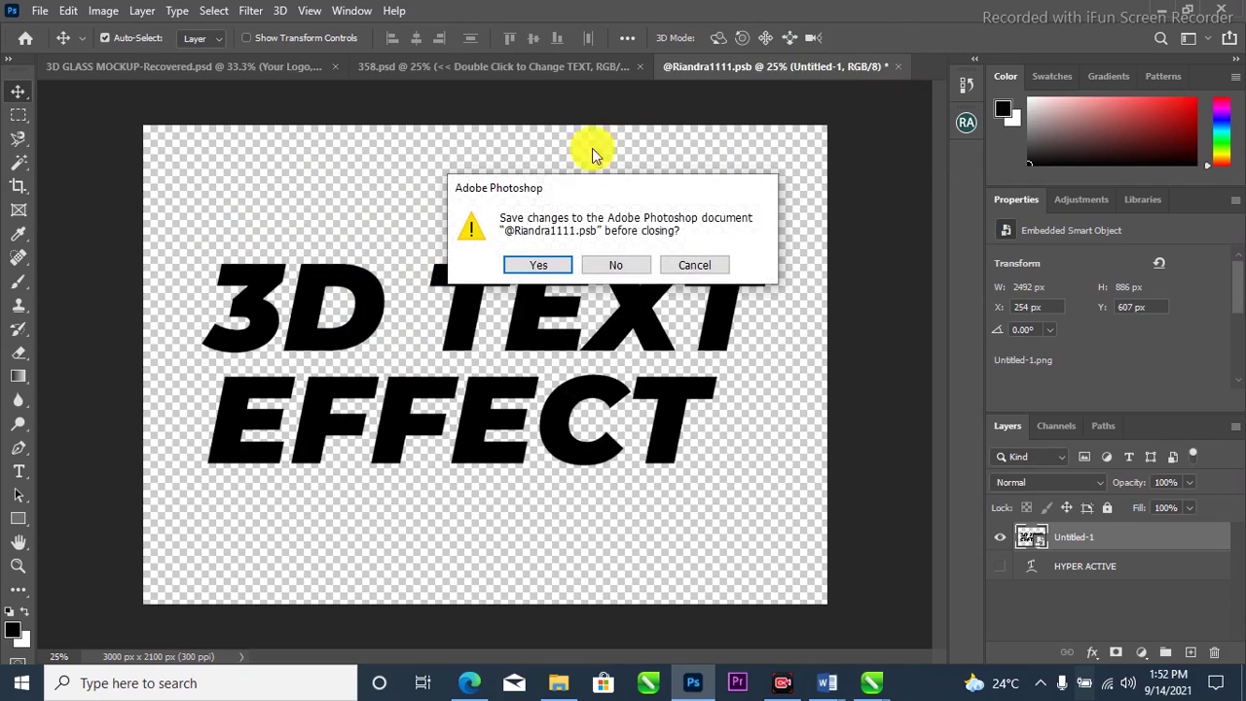
pyautogui.click(544, 267)
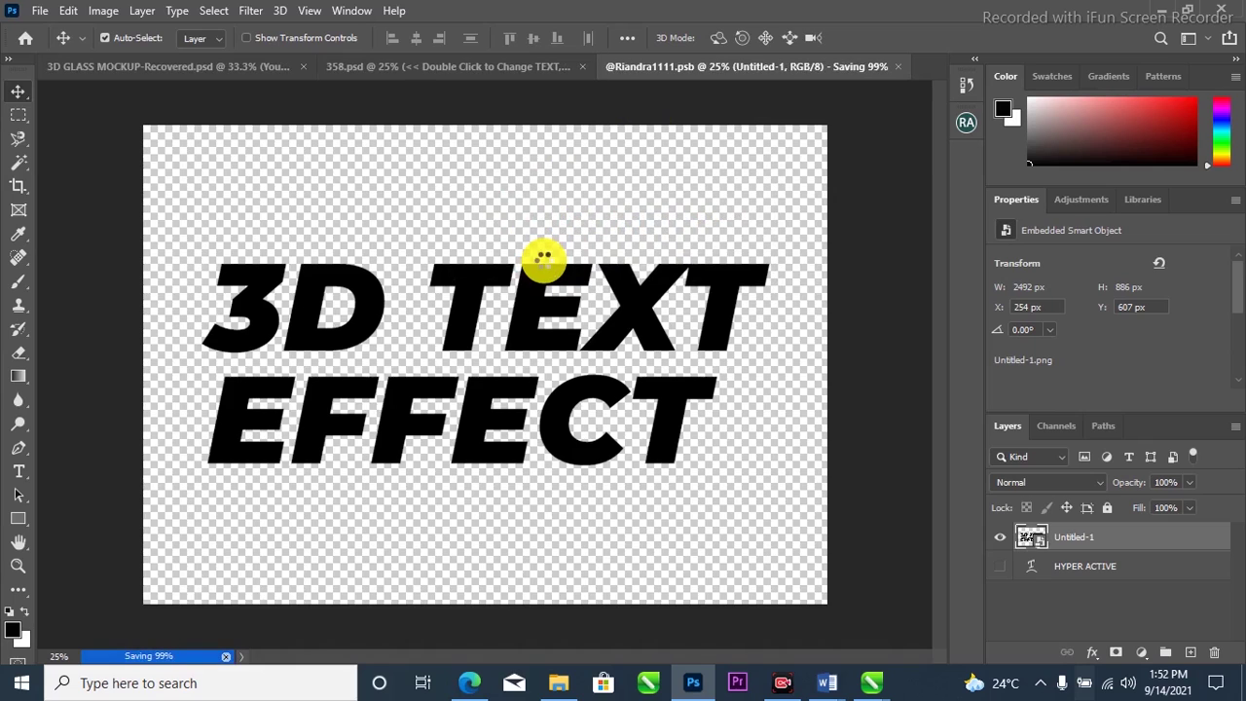
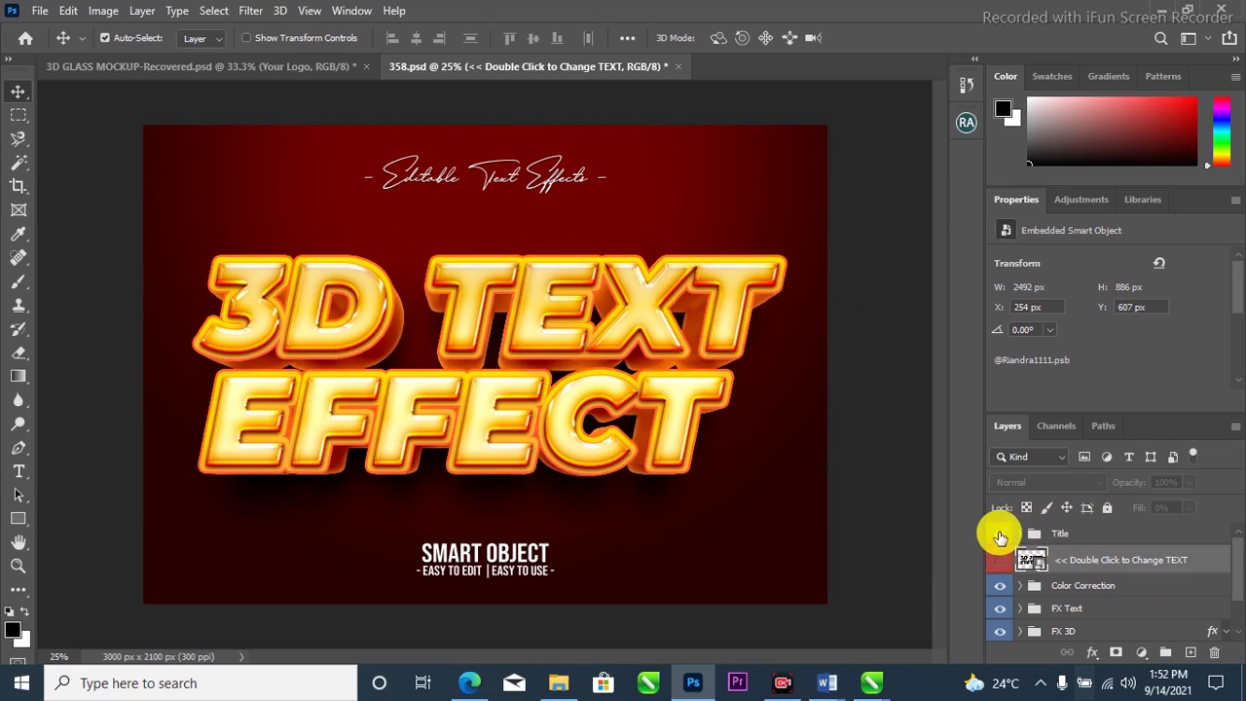
# - Hide the Title and Background layer groups in 358.psd, leaving only the text effect groups visible
pyautogui.click(1001, 535)
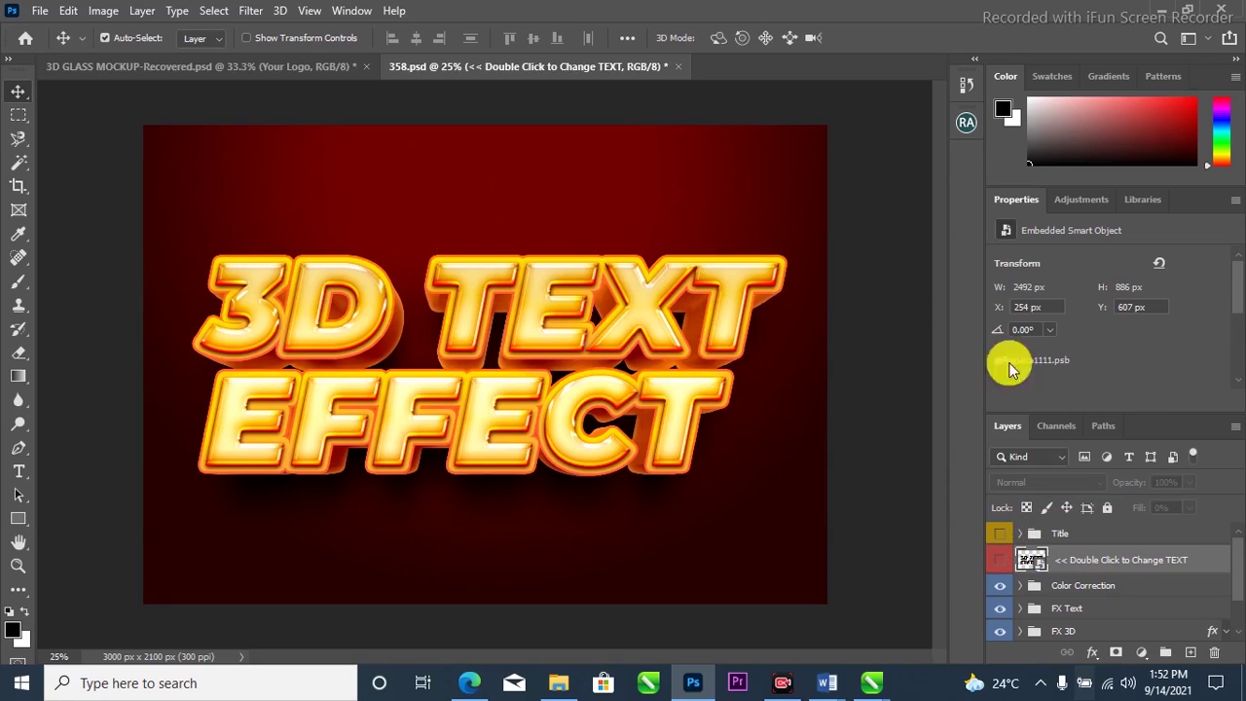
pyautogui.moveTo(1236, 565); pyautogui.dragTo(1229, 598)
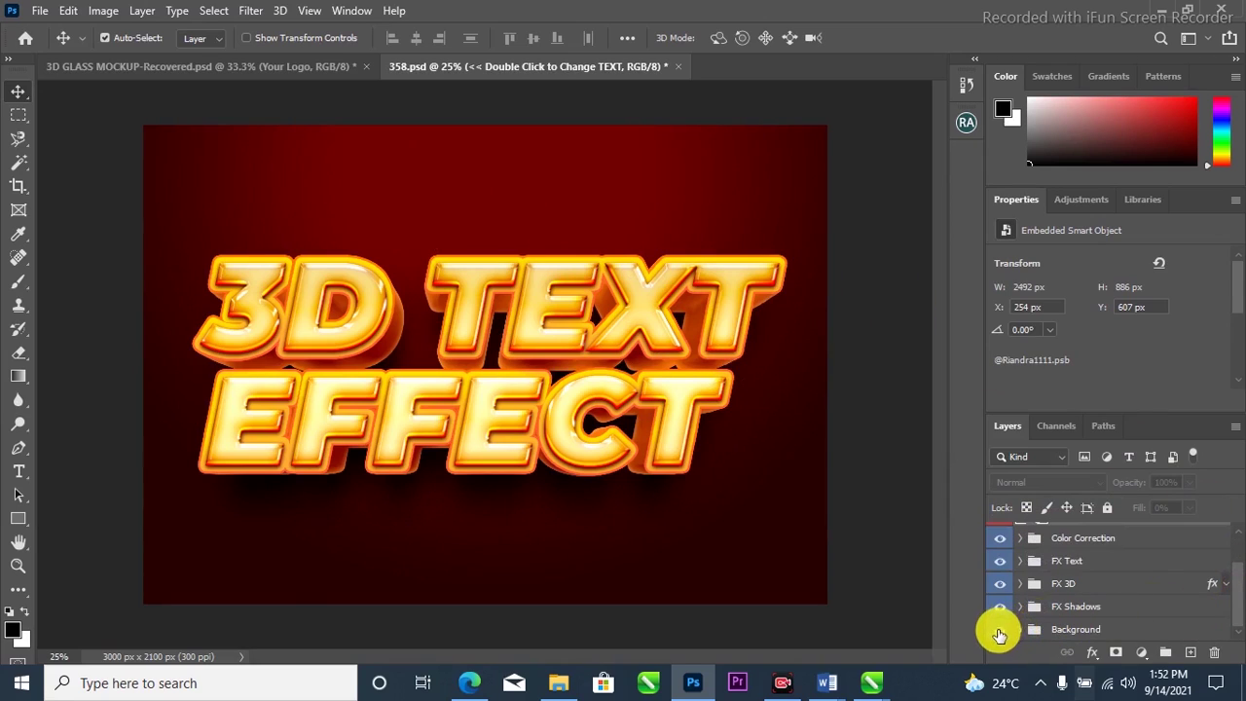
pyautogui.click(1000, 630)
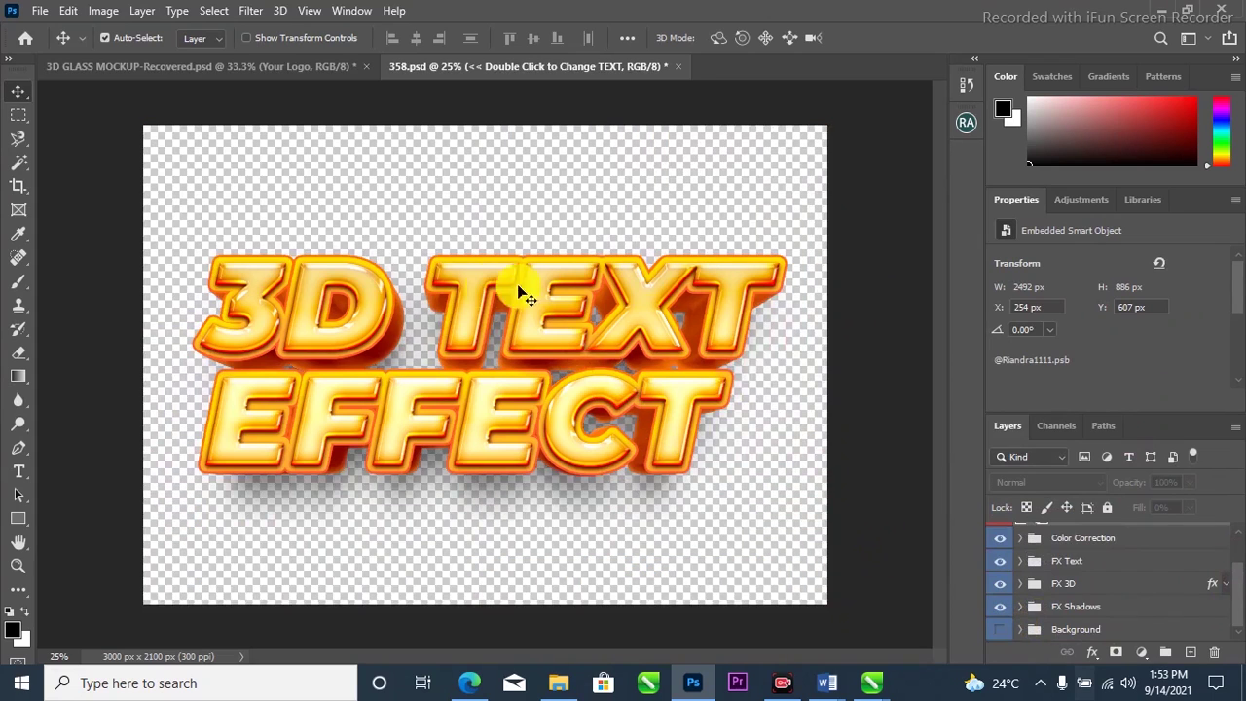
pyautogui.scroll(2, 1043, 598)
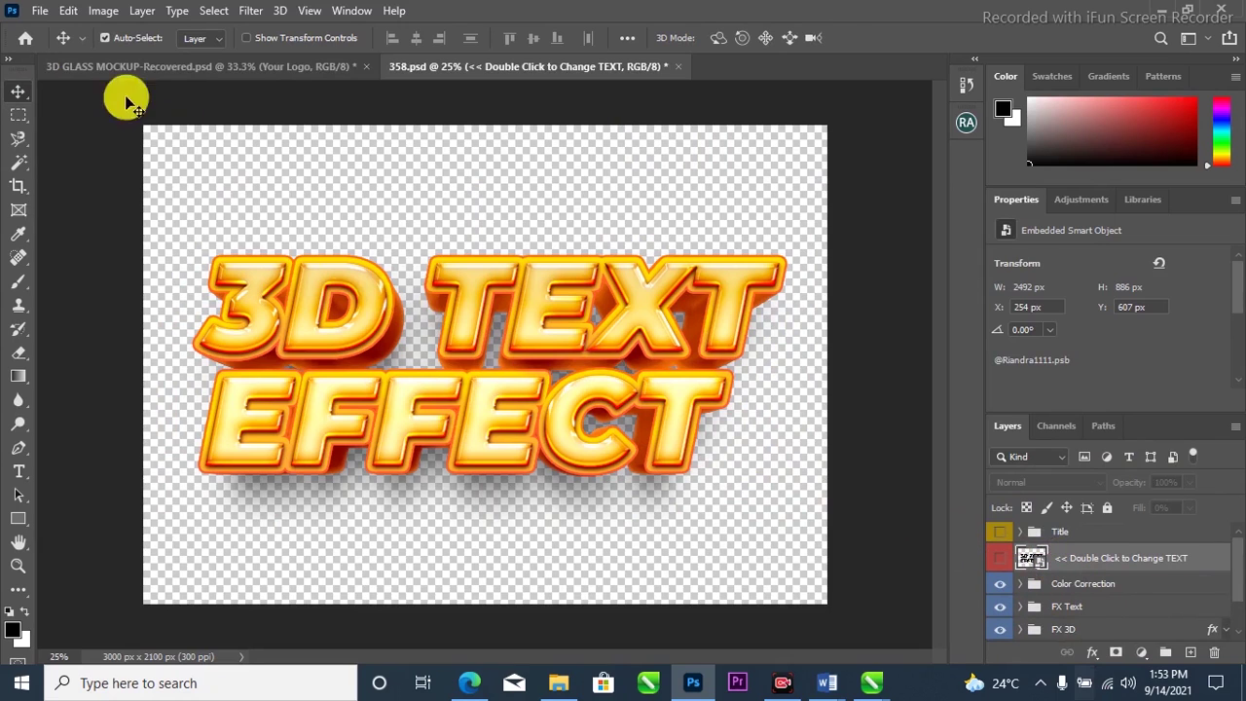
# - Save the artwork to the Desktop as a PNG named 358, using the large file size option
pyautogui.click(39, 11)
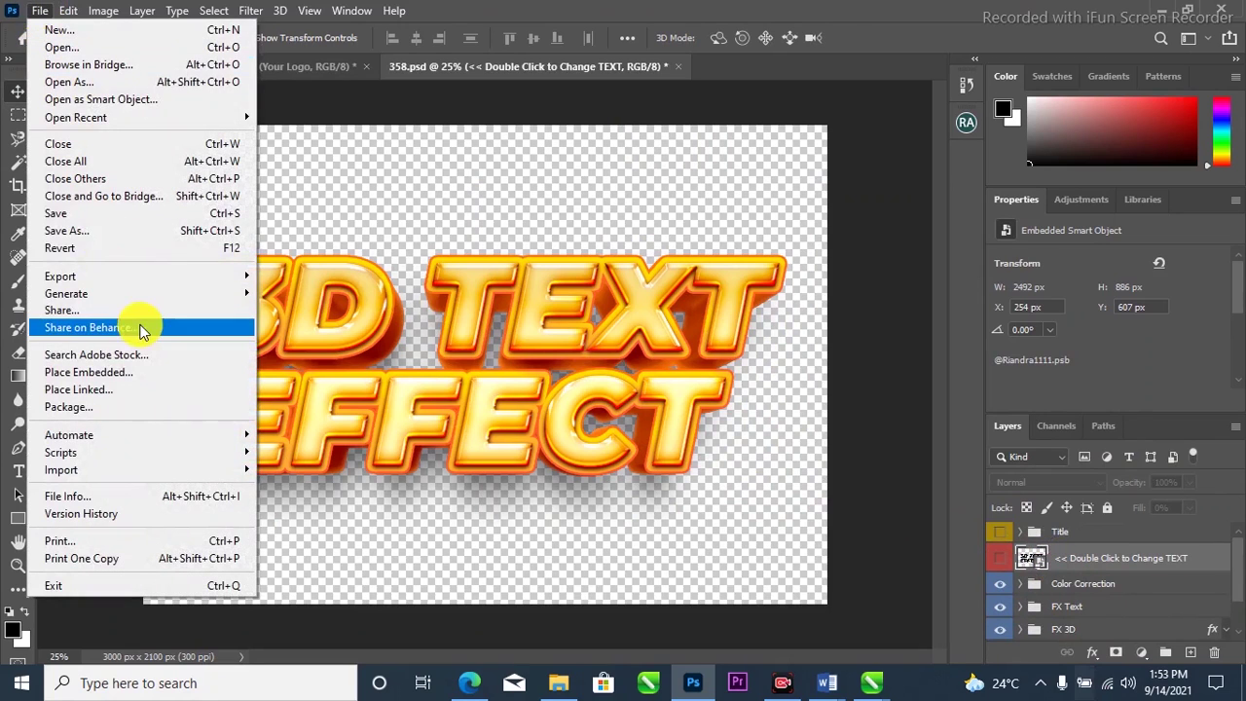
pyautogui.click(141, 239)
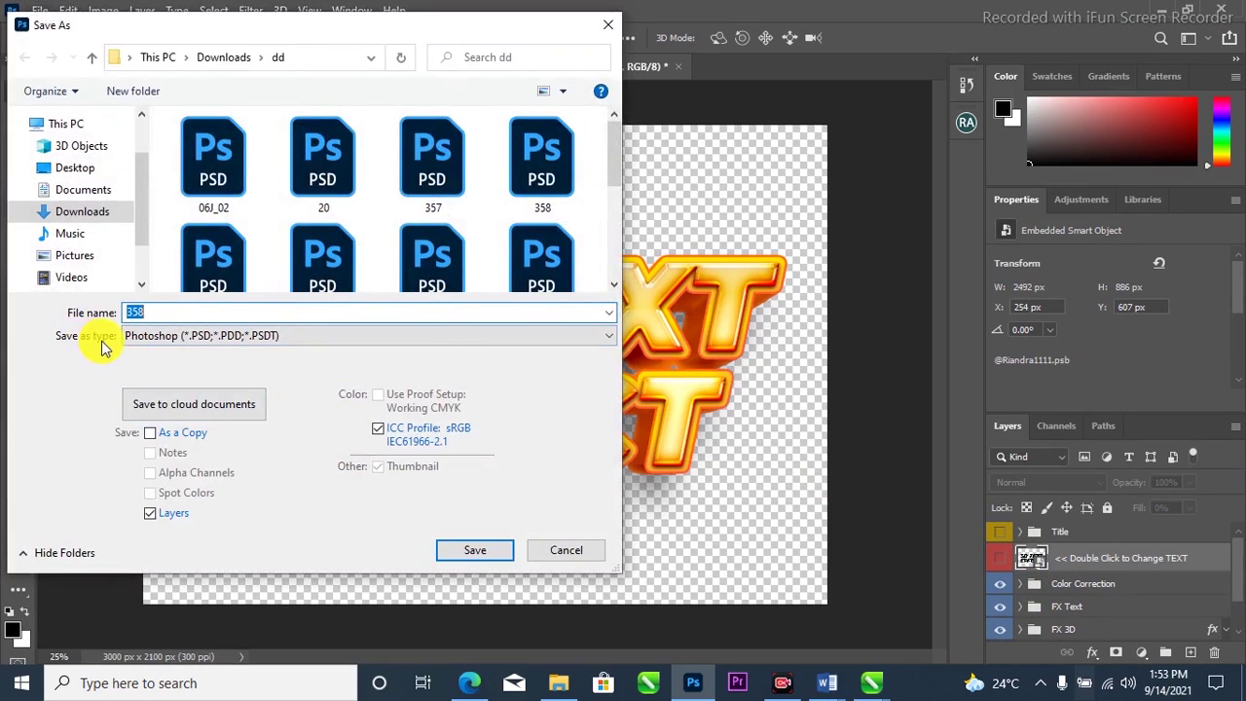
pyautogui.click(172, 340)
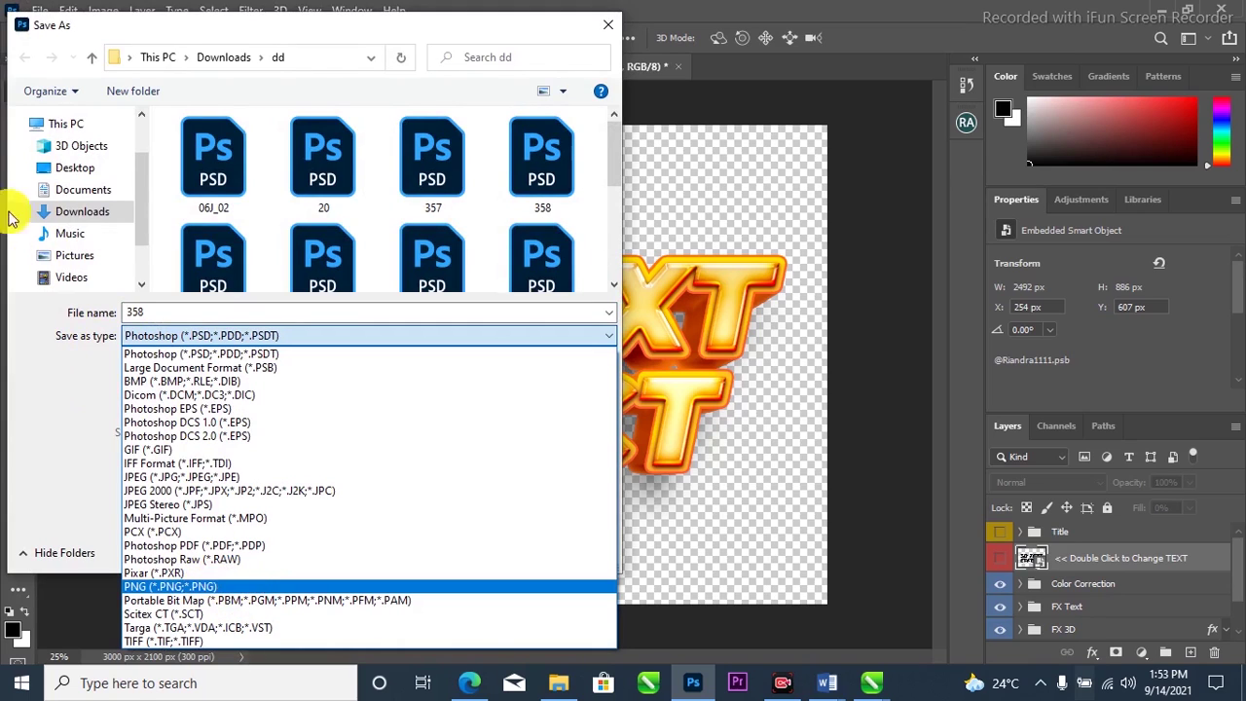
pyautogui.press('Return')
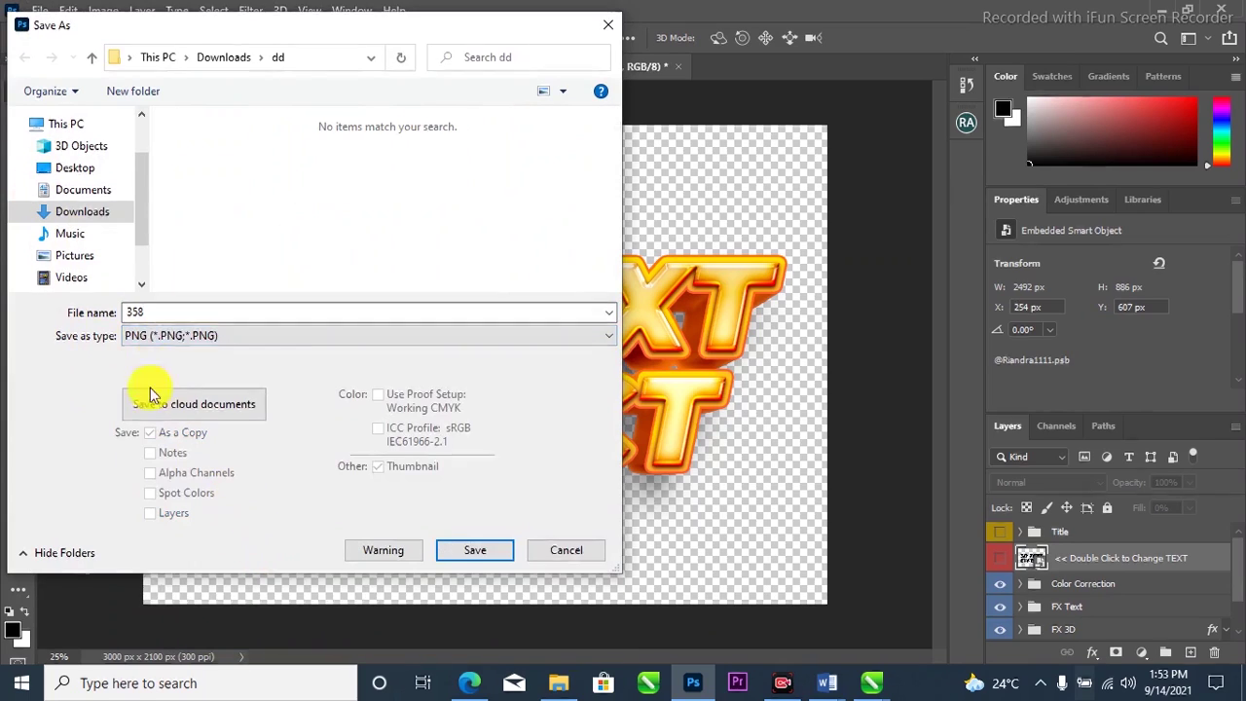
pyautogui.click(76, 171)
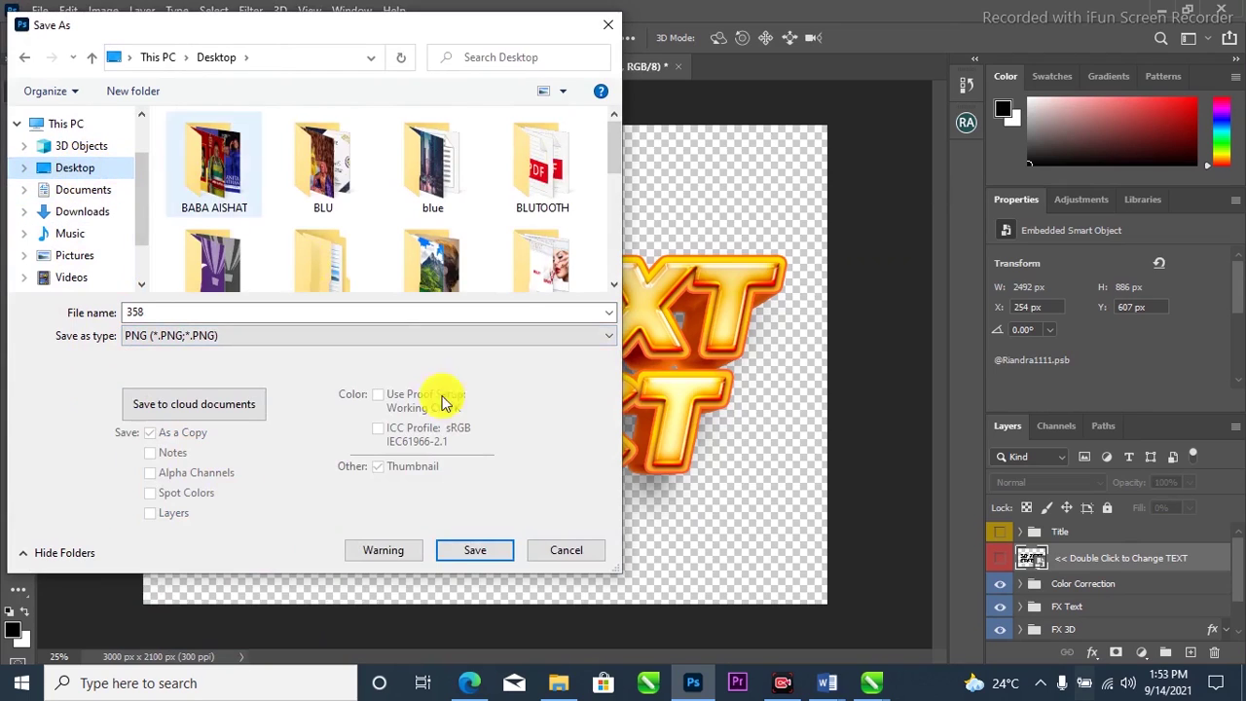
pyautogui.click(471, 555)
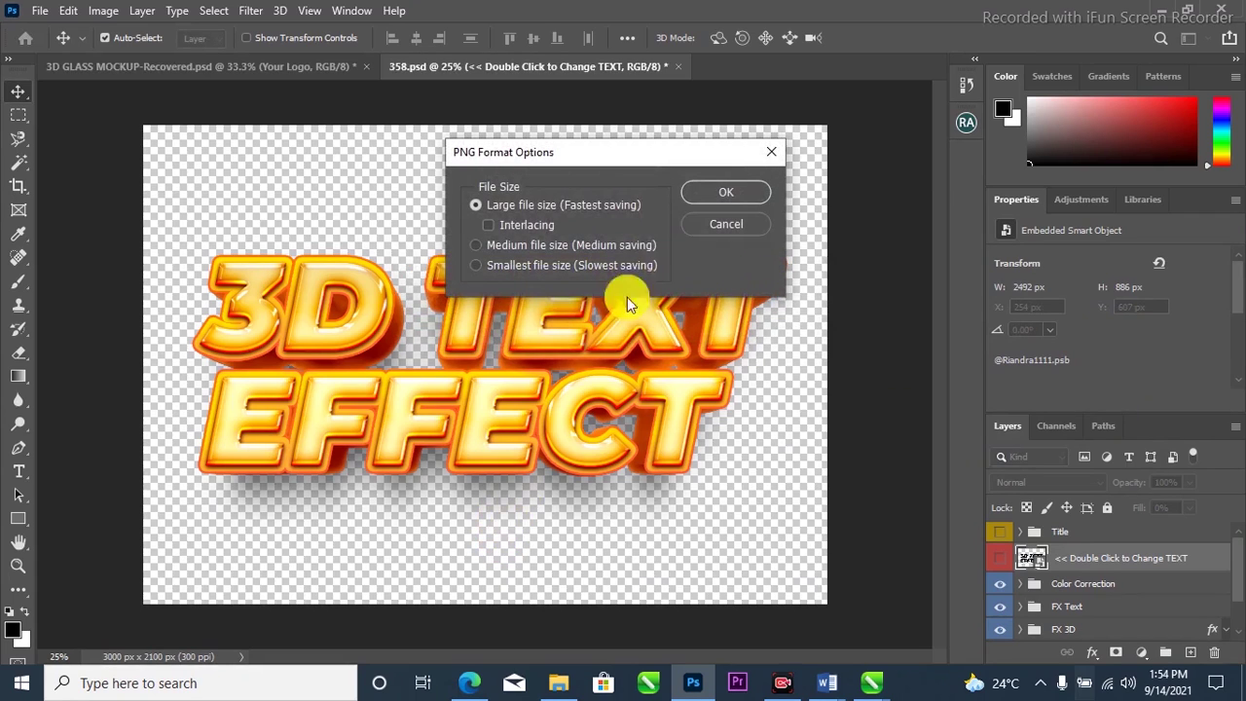
pyautogui.click(723, 193)
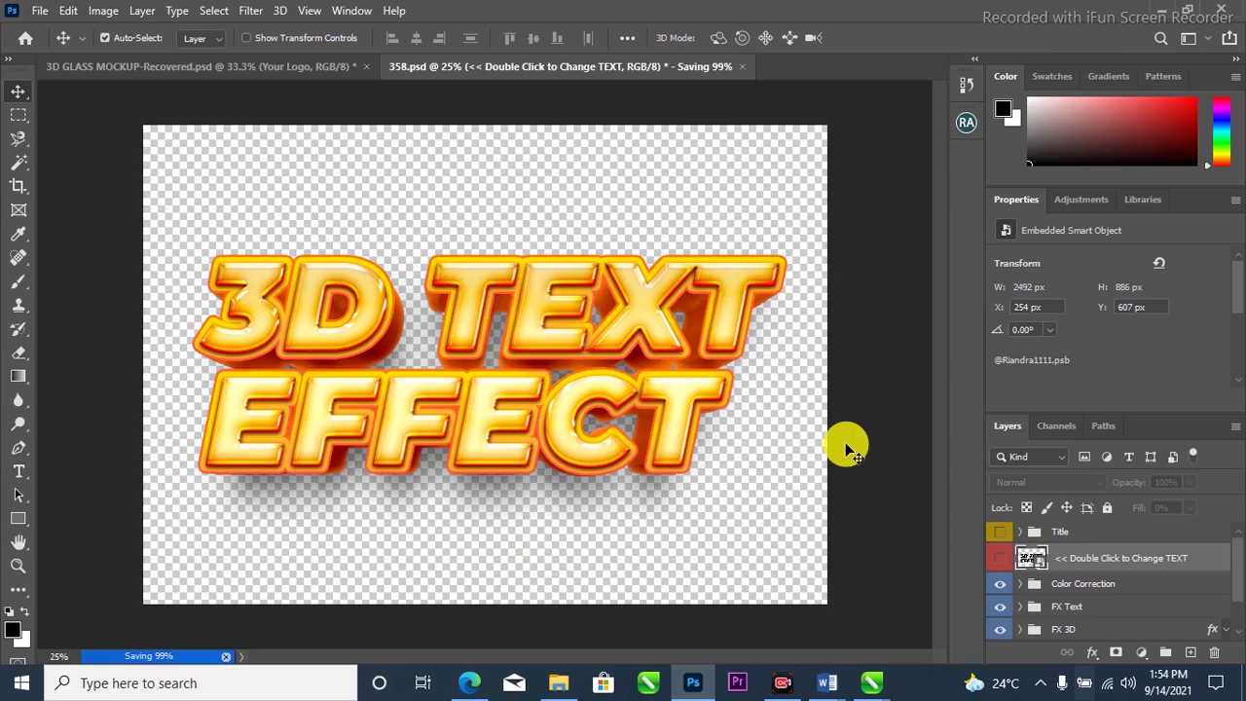
# - Place the 358 PNG from the desktop into the Untitled-1 document in CorelDRAW
pyautogui.click(1243, 681)
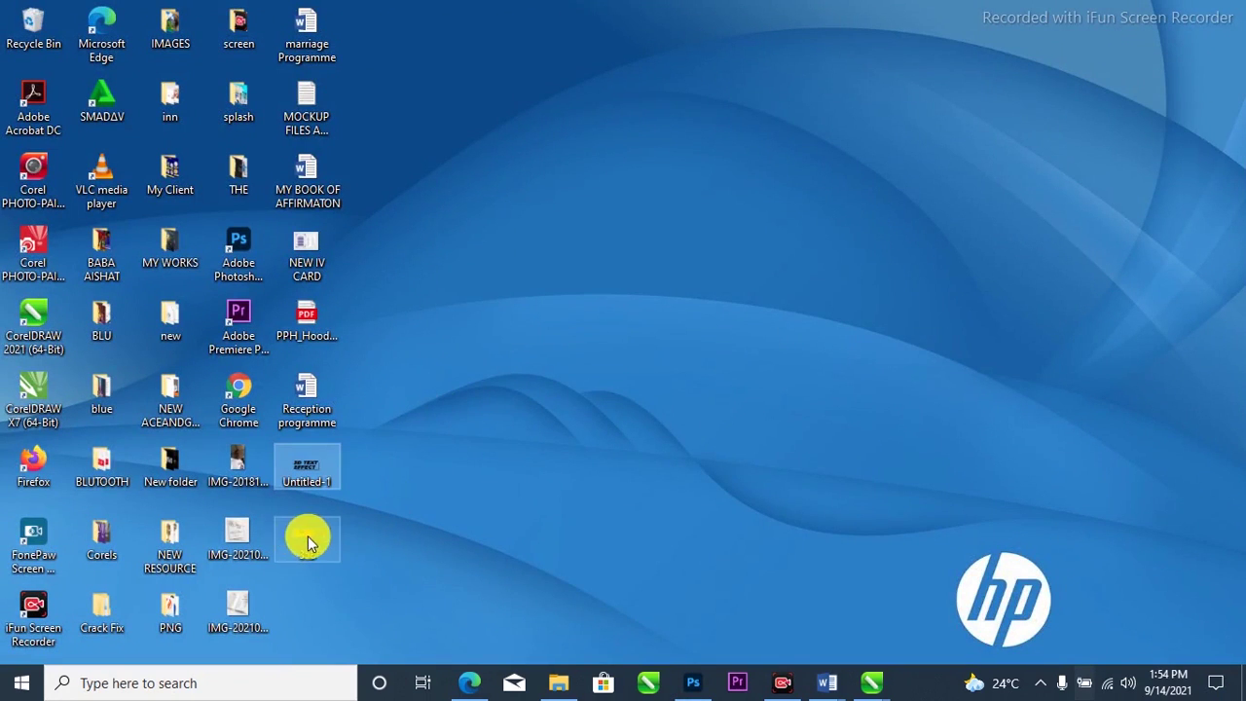
pyautogui.moveTo(300, 543); pyautogui.dragTo(424, 330)
pyautogui.scroll(-2, 537, 383)
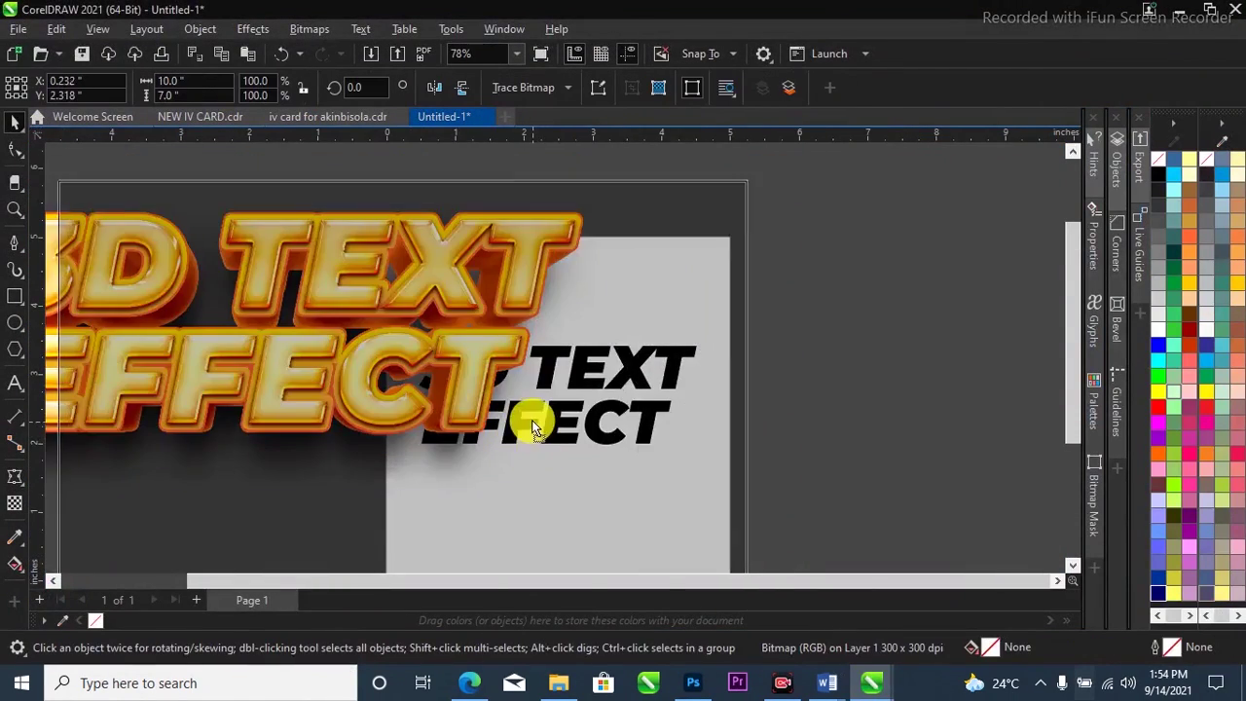
# - Scale the imported 3D text image to about 47.9% and place it beside the page, next to the black text
pyautogui.scroll(-2, 531, 420)
pyautogui.scroll(-2, 659, 221)
pyautogui.moveTo(661, 231); pyautogui.dragTo(445, 348)
pyautogui.moveTo(560, 380); pyautogui.dragTo(681, 356)
pyautogui.scroll(2, 681, 357)
pyautogui.moveTo(798, 450); pyautogui.dragTo(868, 501)
pyautogui.moveTo(804, 413); pyautogui.dragTo(848, 414)
pyautogui.scroll(1, 783, 358)
pyautogui.scroll(1, 784, 359)
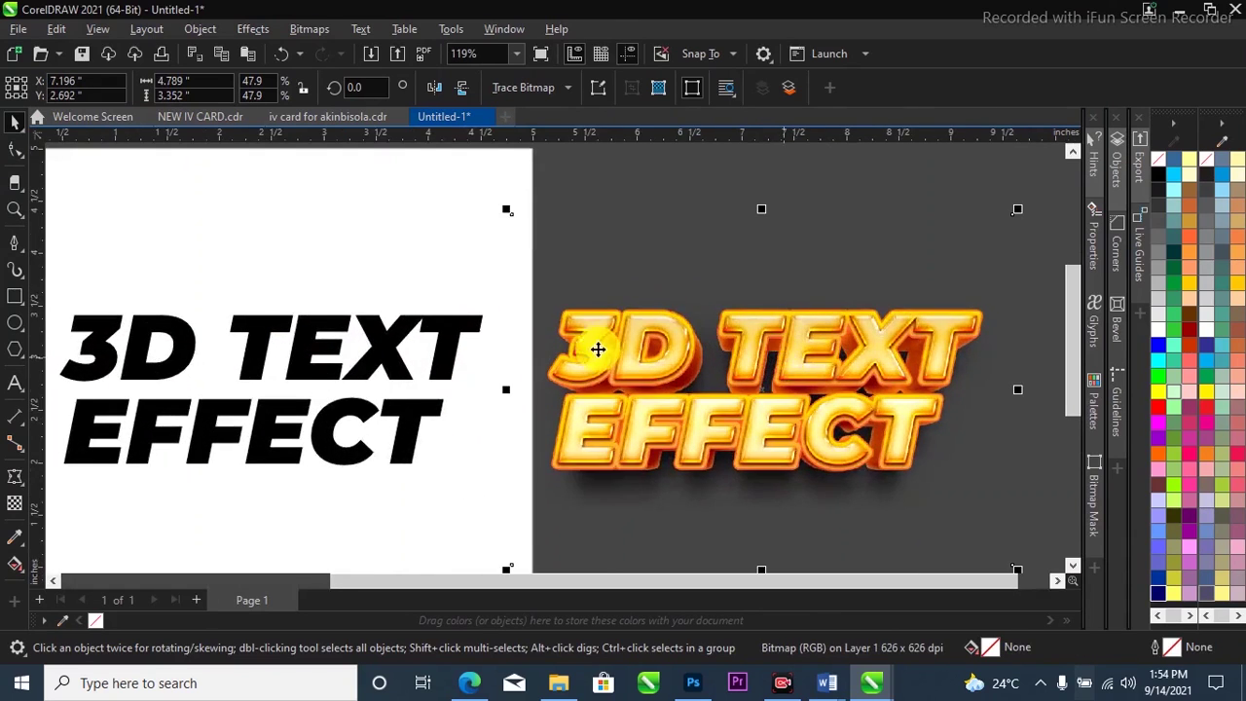
# - Move the 3D text image slightly closer to the black "3D TEXT EFFECT" text and select the black text
pyautogui.scroll(-2, 608, 352)
pyautogui.scroll(-2, 564, 340)
pyautogui.scroll(1, 595, 339)
pyautogui.moveTo(592, 344)
pyautogui.mouseDown()
pyautogui.moveTo(575, 334)
pyautogui.moveTo(587, 337)
pyautogui.mouseUp()
pyautogui.scroll(2, 628, 326)
pyautogui.scroll(-2, 626, 327)
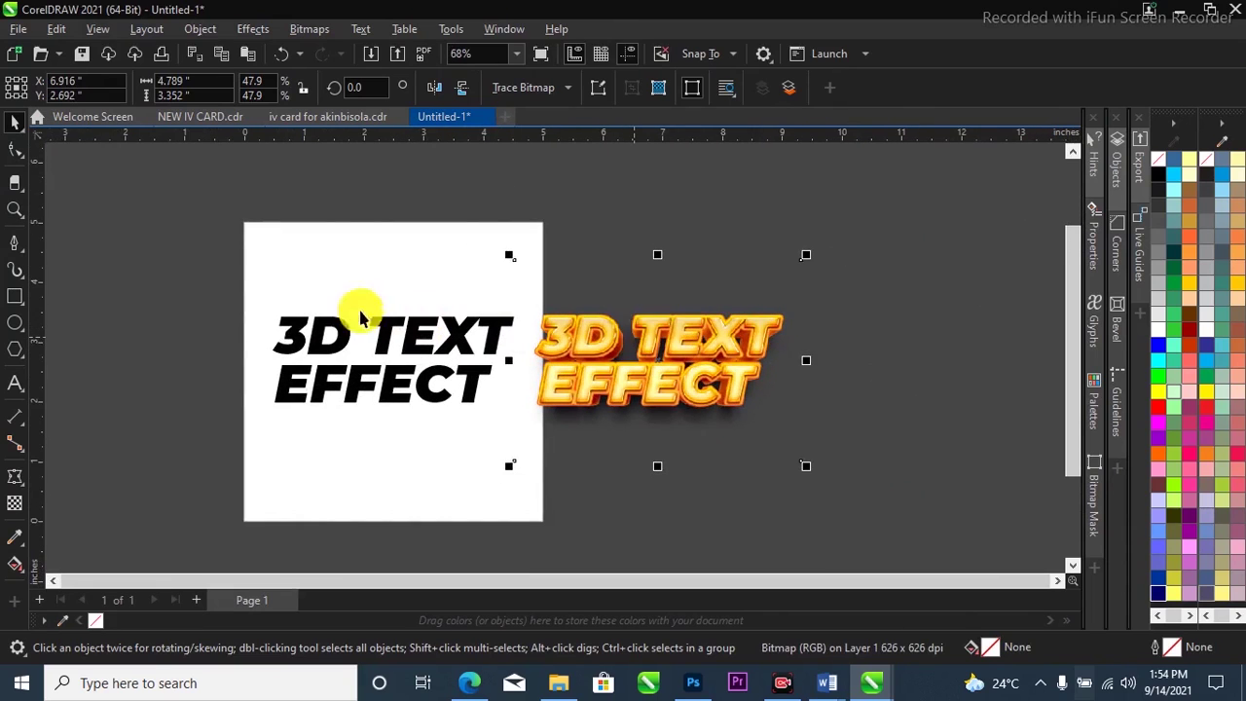
pyautogui.moveTo(201, 307); pyautogui.dragTo(841, 452)
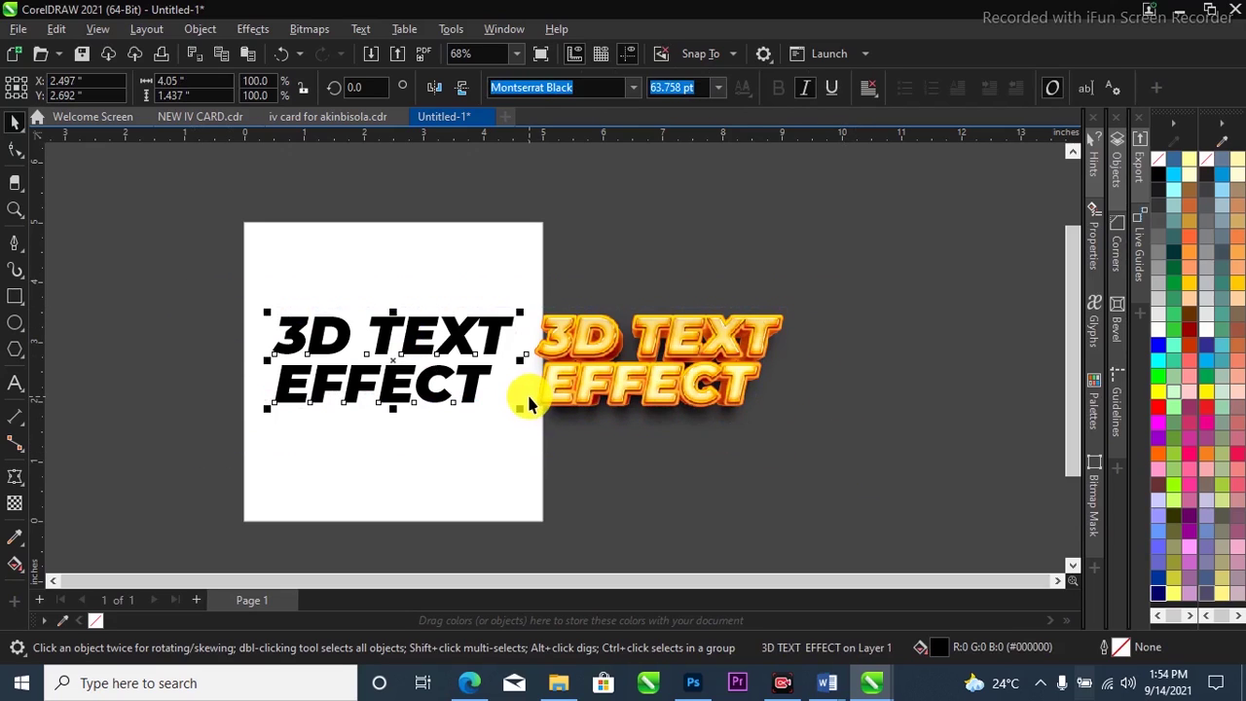